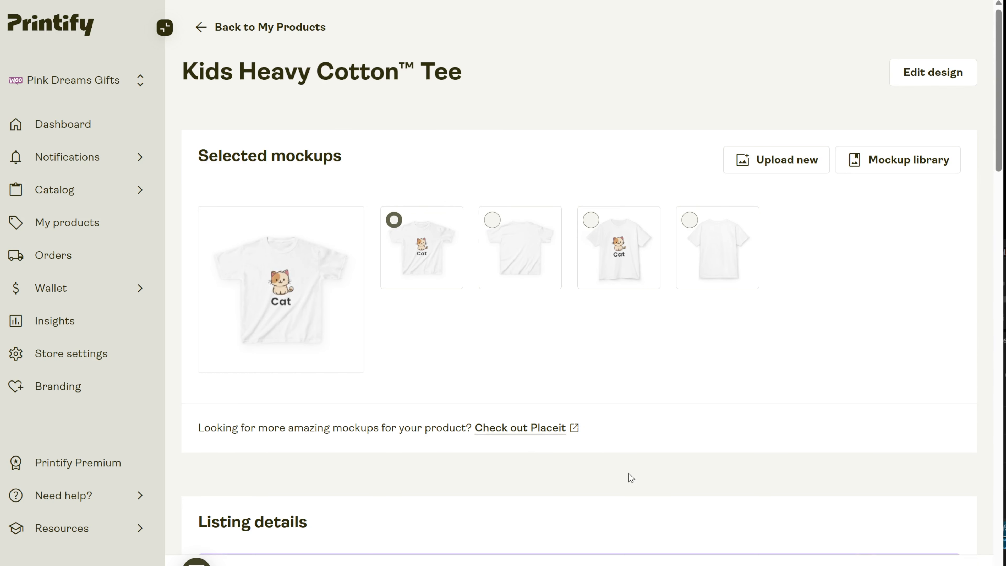
# - Change the kids' tee listing title to "Kids Heavy Cotton™ Tee - cat tee"
pyautogui.scroll(-5, 629, 474)
pyautogui.click(387, 417)
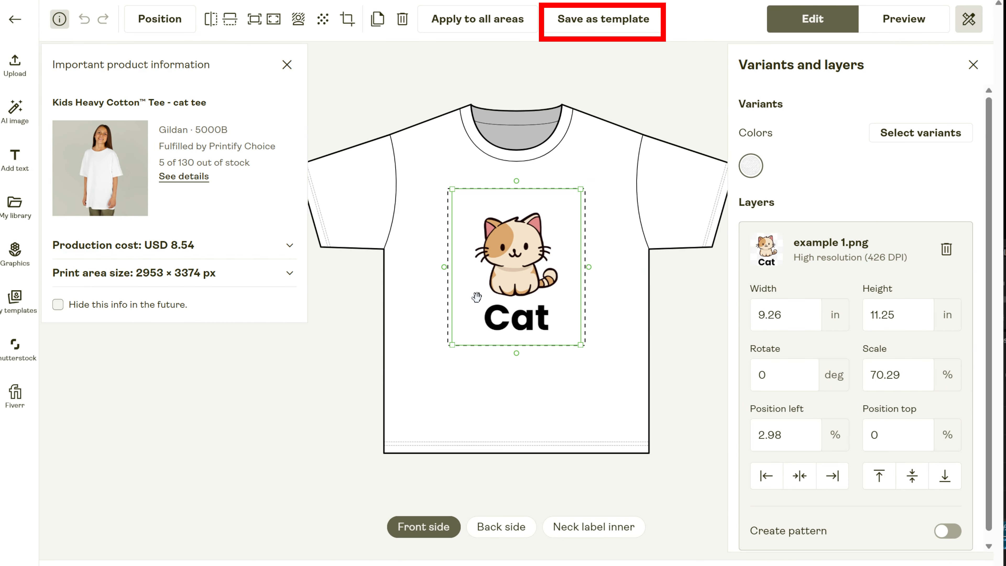
# - Save the tee's cat design as a template named "Cat" and display the saved templates
pyautogui.click(598, 19)
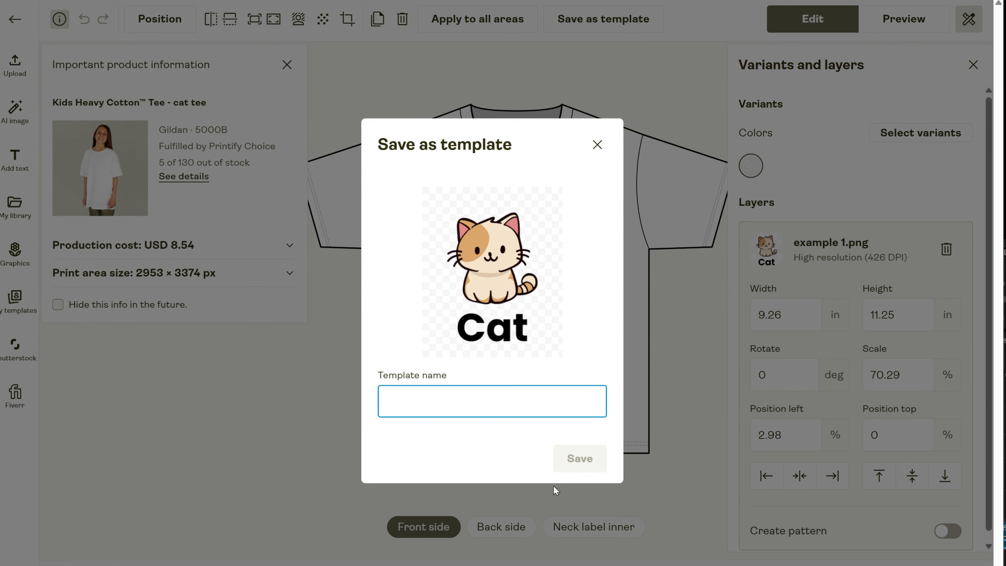
pyautogui.write('Cat')
pyautogui.press('Return')
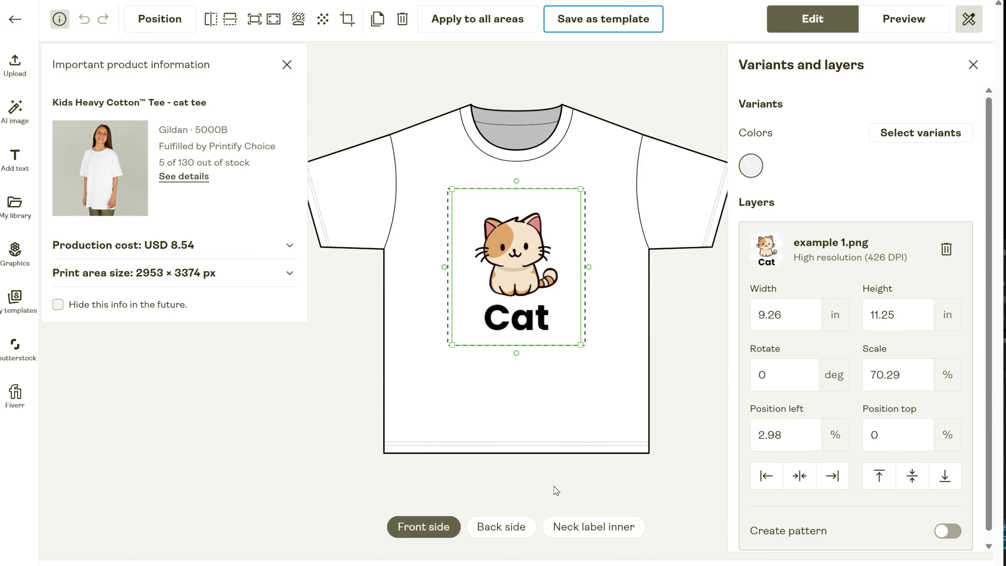
pyautogui.click(11, 312)
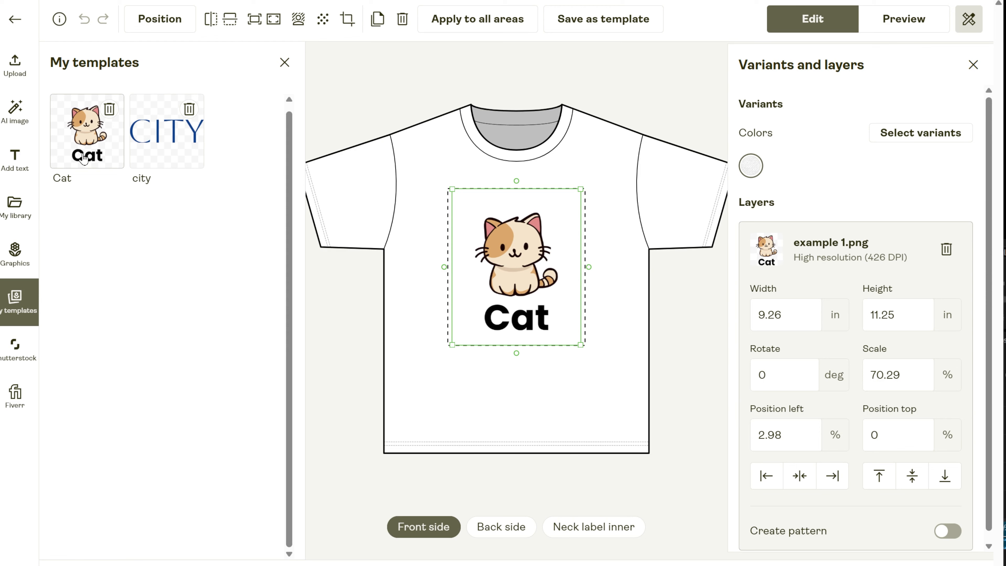
# - Leave the tee design and start designing the Youth Heavy Blend Hooded Sweatshirt from the Kids' Clothing sweatshirts catalog
pyautogui.click(13, 22)
pyautogui.moveTo(81, 192)
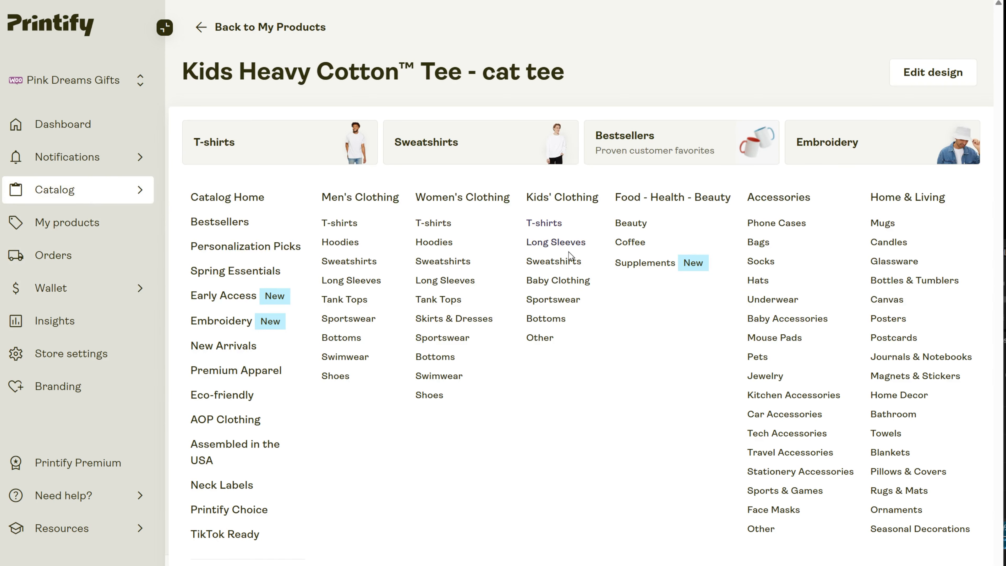
pyautogui.click(569, 259)
pyautogui.click(503, 362)
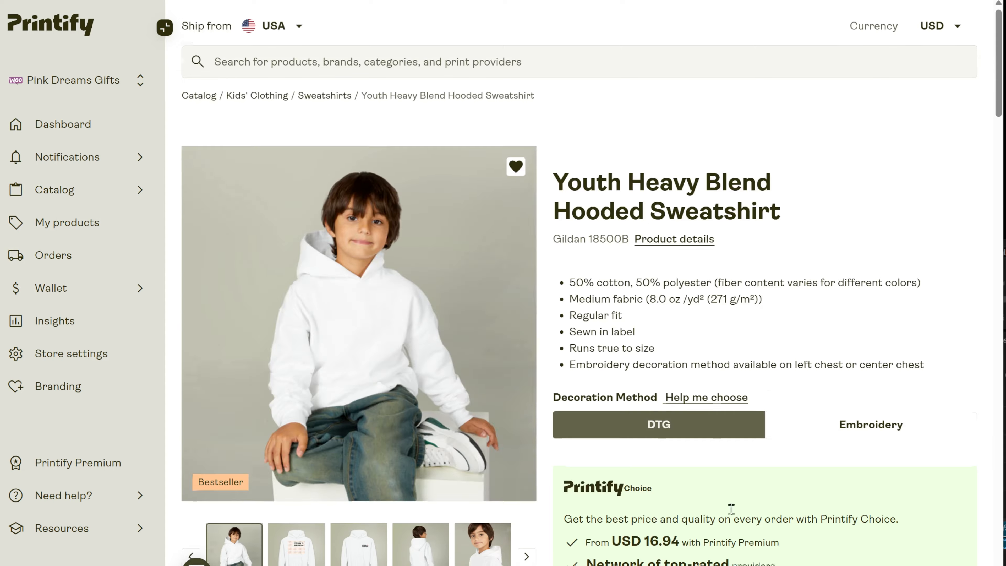
pyautogui.scroll(-5, 731, 509)
pyautogui.click(755, 262)
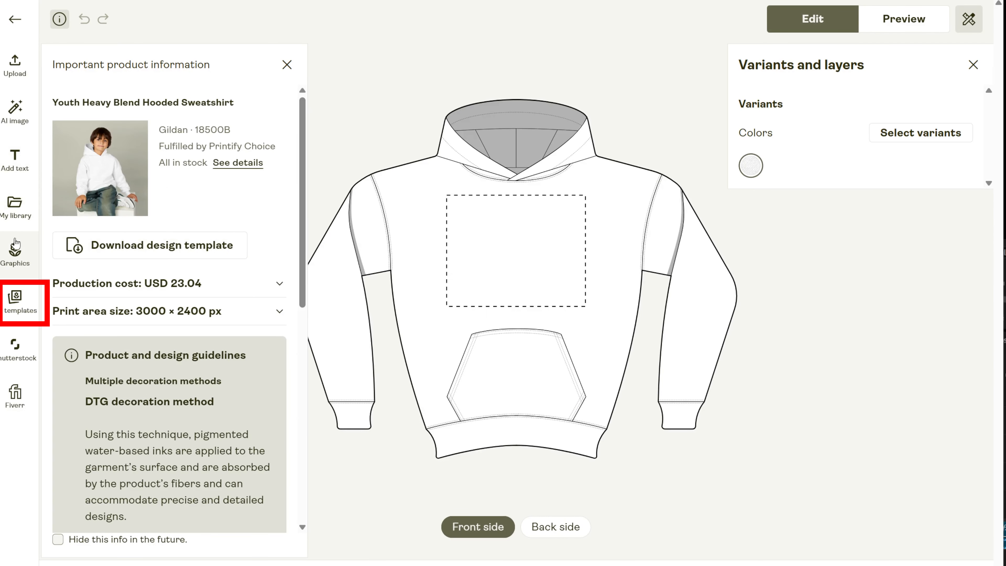
# - Apply the saved Cat template to the hoodie's front side and enlarge the design to about 7.4 × 8.99 in
pyautogui.click(12, 207)
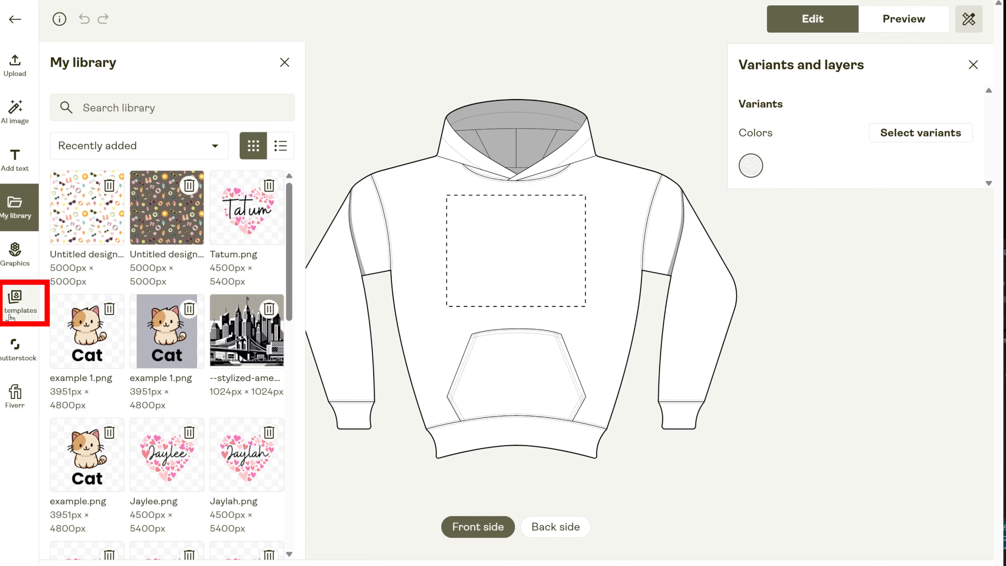
pyautogui.click(11, 317)
pyautogui.click(86, 134)
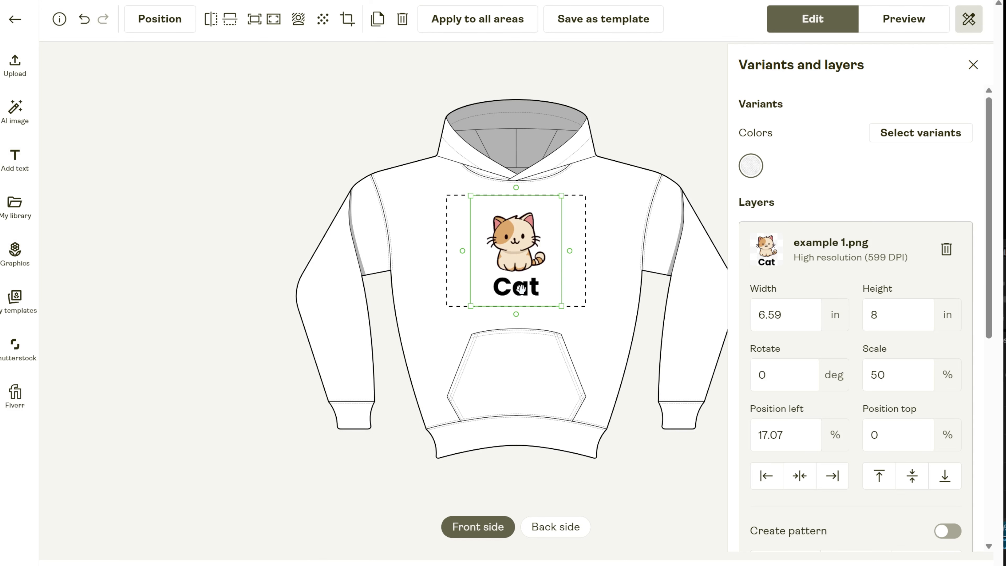
pyautogui.moveTo(563, 197); pyautogui.dragTo(575, 184)
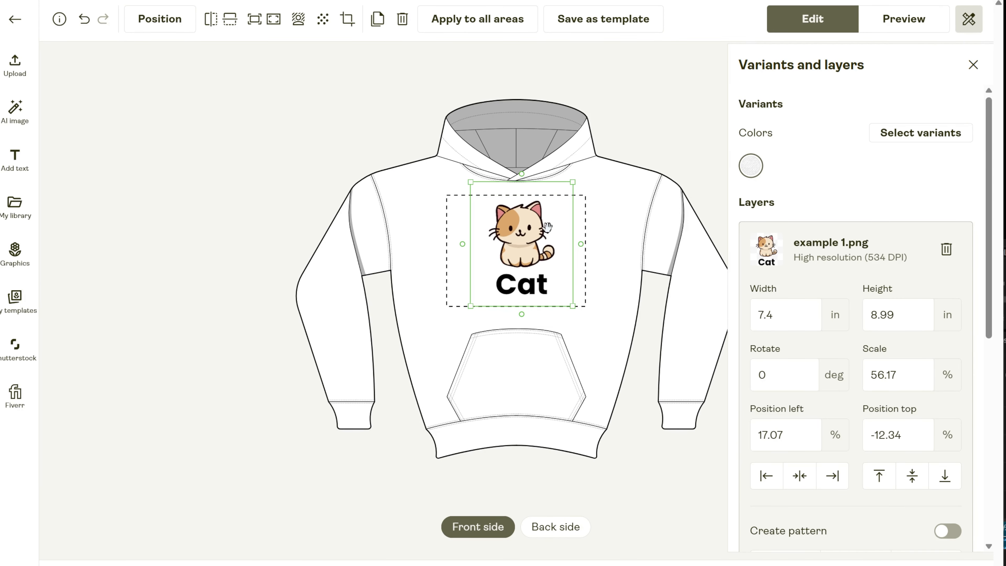
pyautogui.click(655, 548)
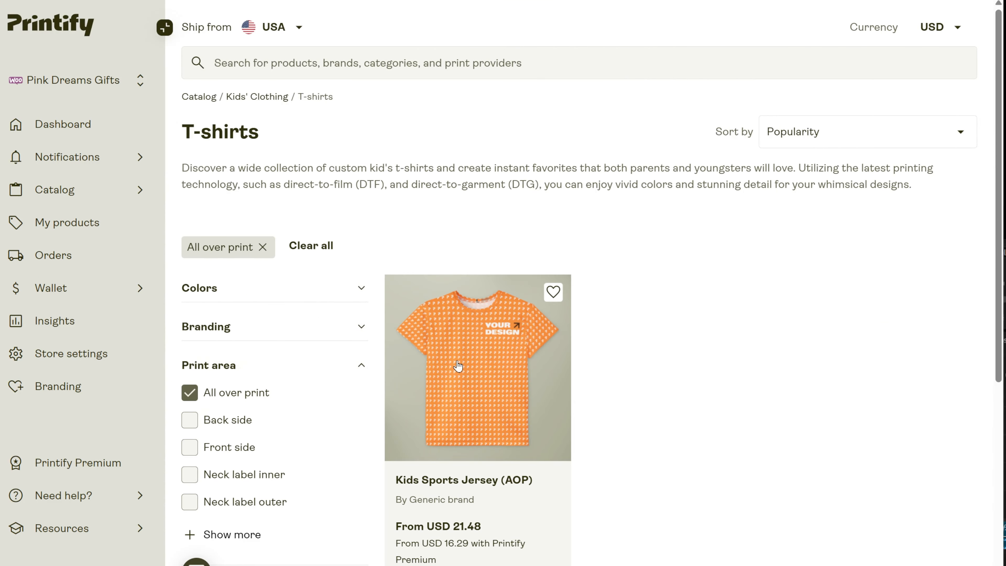
# - Choose the Kids Sports Jersey (AOP) and start designing it with Miami Sublimation as the print provider
pyautogui.click(562, 436)
pyautogui.scroll(-5, 818, 535)
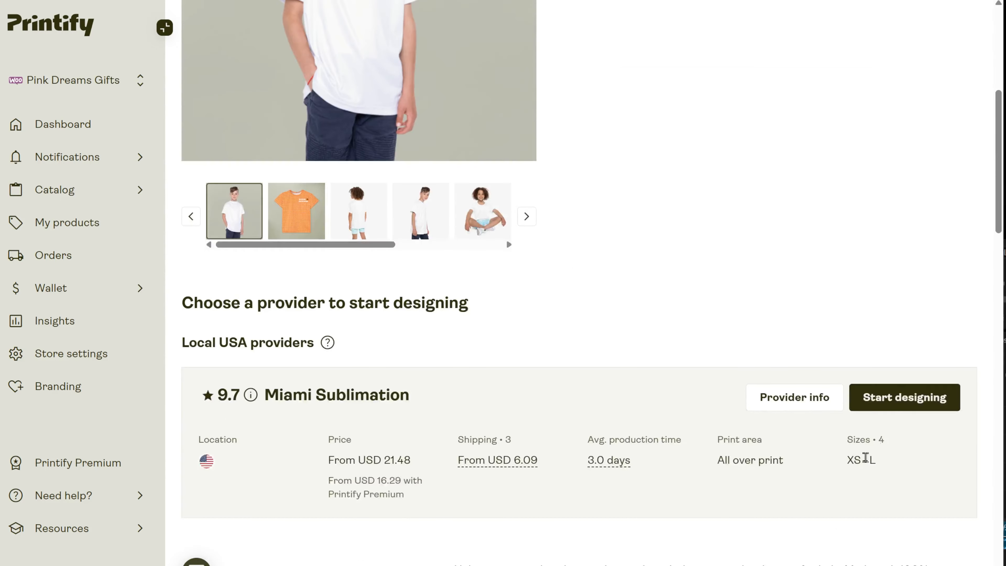
pyautogui.click(893, 408)
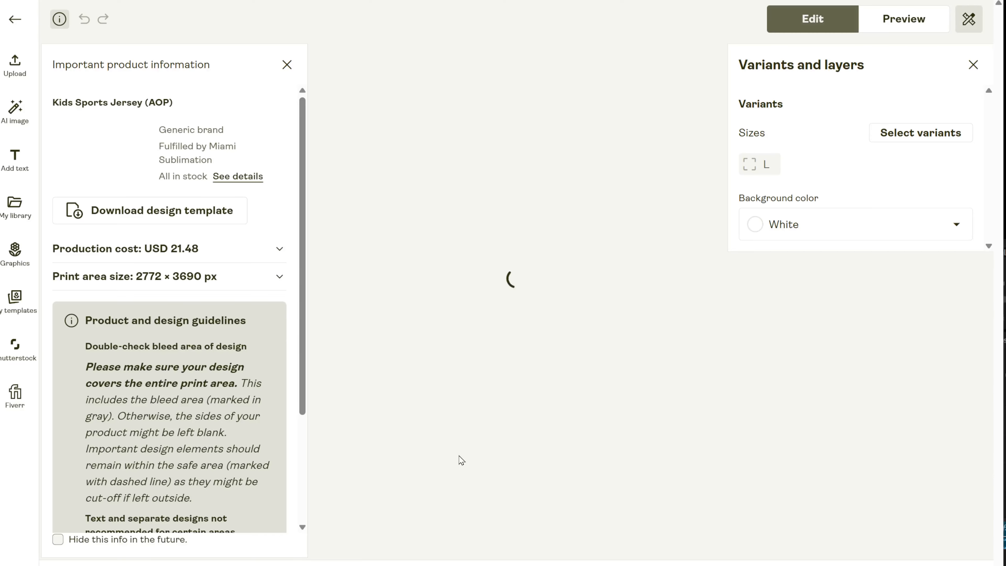
# - Look through the jersey's back side, right sleeve and left sleeve print areas, ending on the front side
pyautogui.click(377, 529)
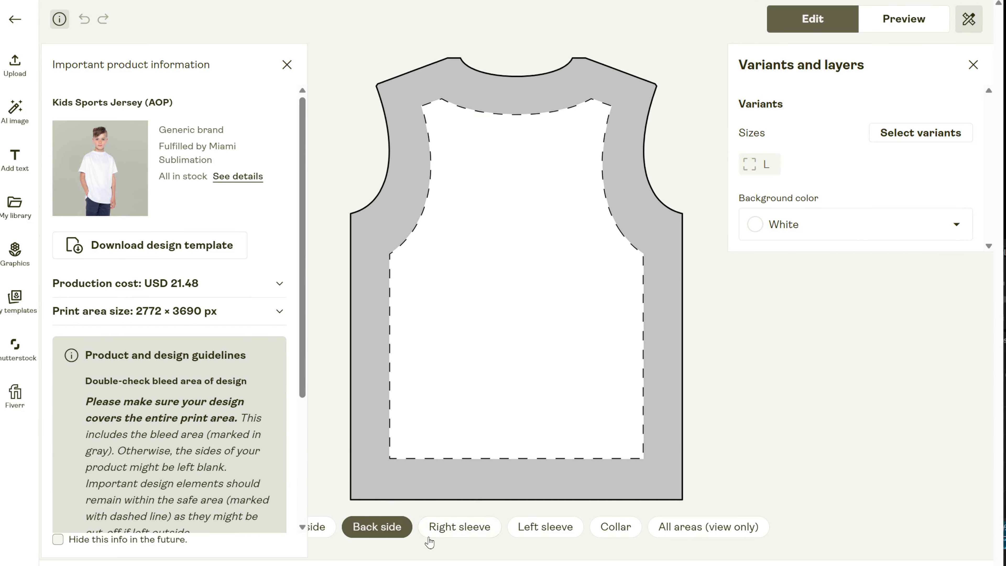
pyautogui.click(462, 531)
pyautogui.click(556, 535)
pyautogui.click(321, 532)
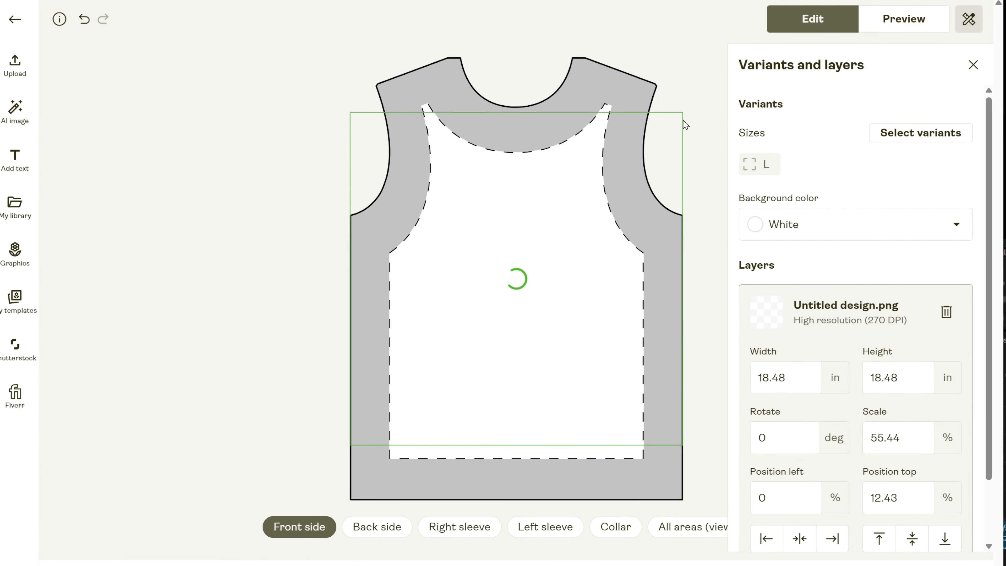
# - Place the white summer-themed "Untitled design.png" on the jersey's front at about 12.34 × 12.34 in and repeat it as a pattern
pyautogui.moveTo(683, 118); pyautogui.dragTo(593, 224)
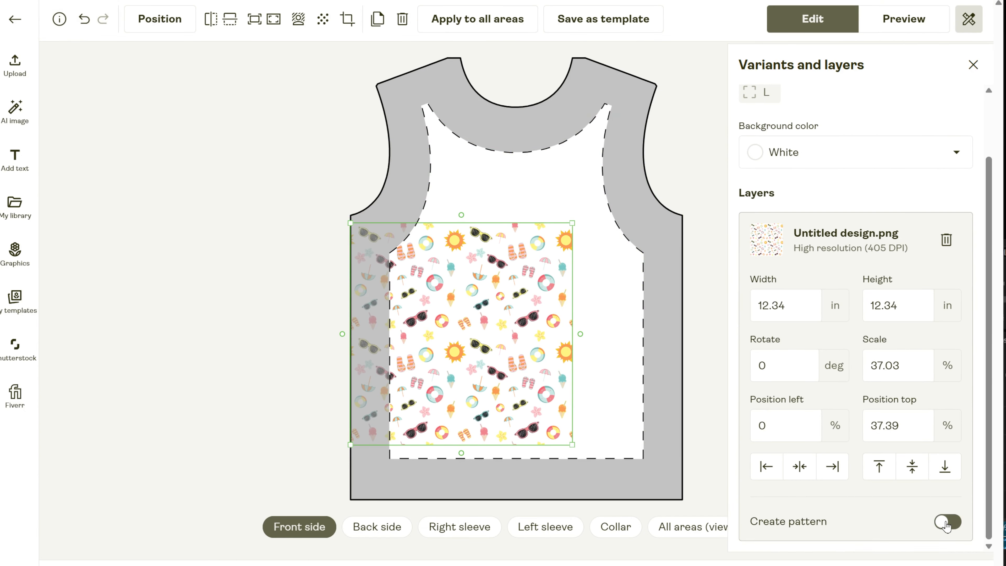
pyautogui.click(948, 522)
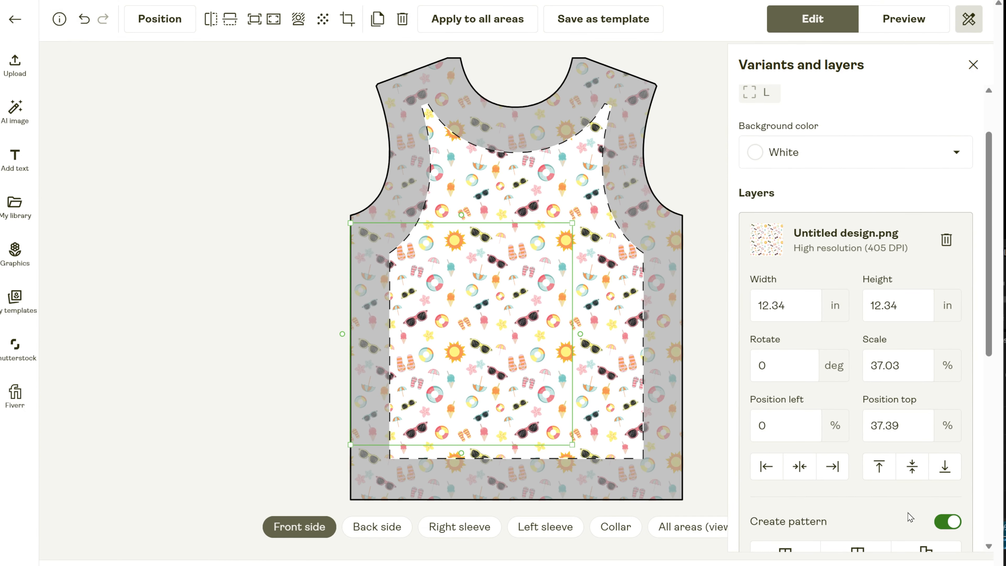
# - Set the pattern's rotation for each horizontal step and each vertical step to -1 degree
pyautogui.scroll(-5, 865, 476)
pyautogui.moveTo(856, 473); pyautogui.dragTo(854, 473)
pyautogui.moveTo(928, 454); pyautogui.dragTo(898, 452)
pyautogui.write('-1')
pyautogui.moveTo(921, 503); pyautogui.dragTo(897, 502)
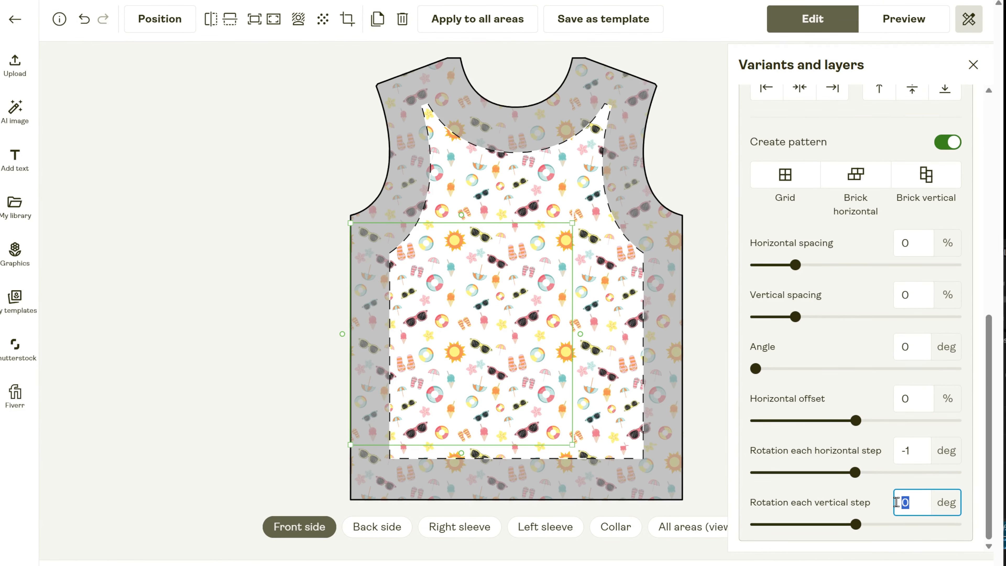
pyautogui.write('-1')
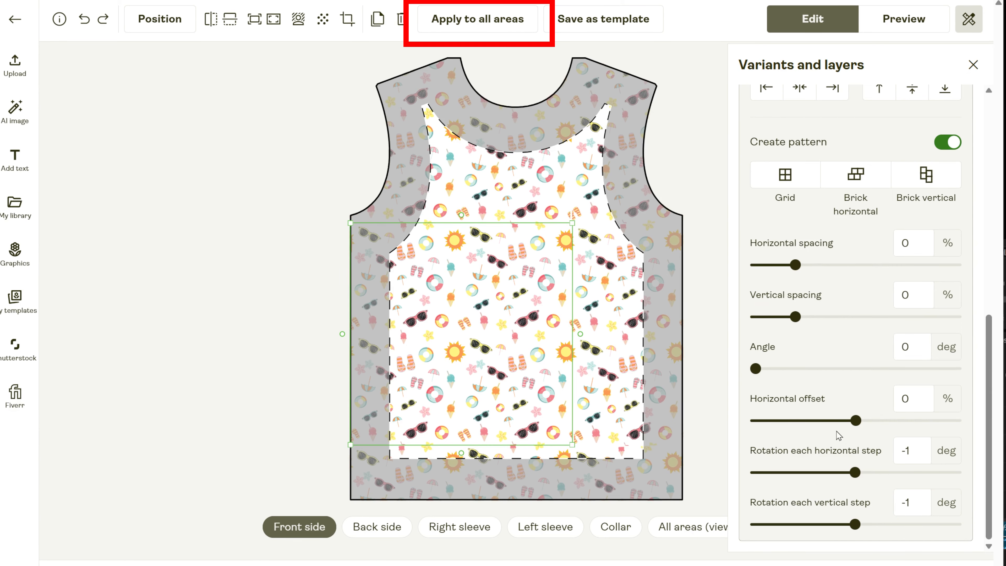
# - Set the pattern's vertical spacing and horizontal spacing to -1%
pyautogui.click(708, 408)
pyautogui.click(667, 409)
pyautogui.scroll(-3, 902, 441)
pyautogui.scroll(-5, 902, 442)
pyautogui.click(903, 243)
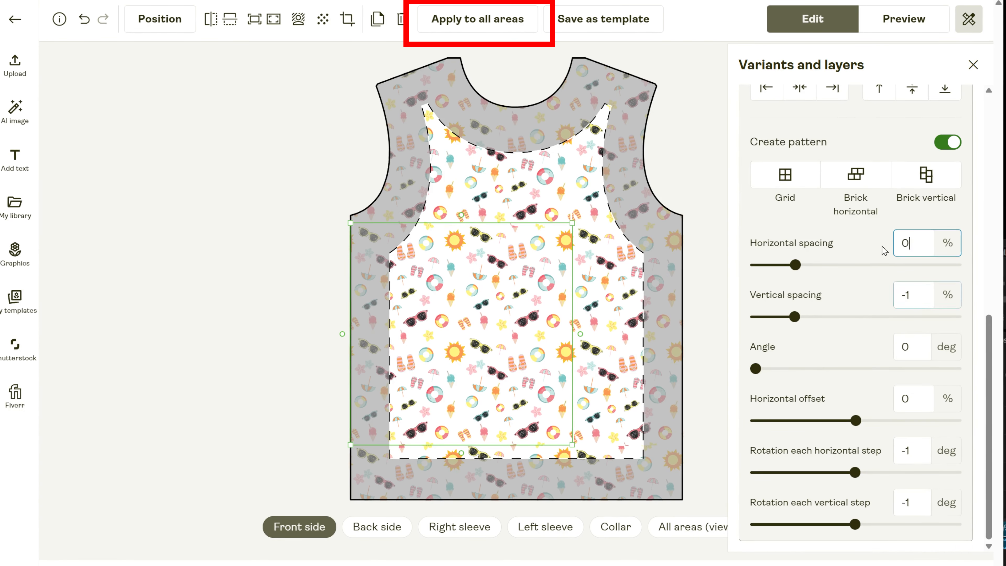
pyautogui.write('-12')
pyautogui.click(725, 380)
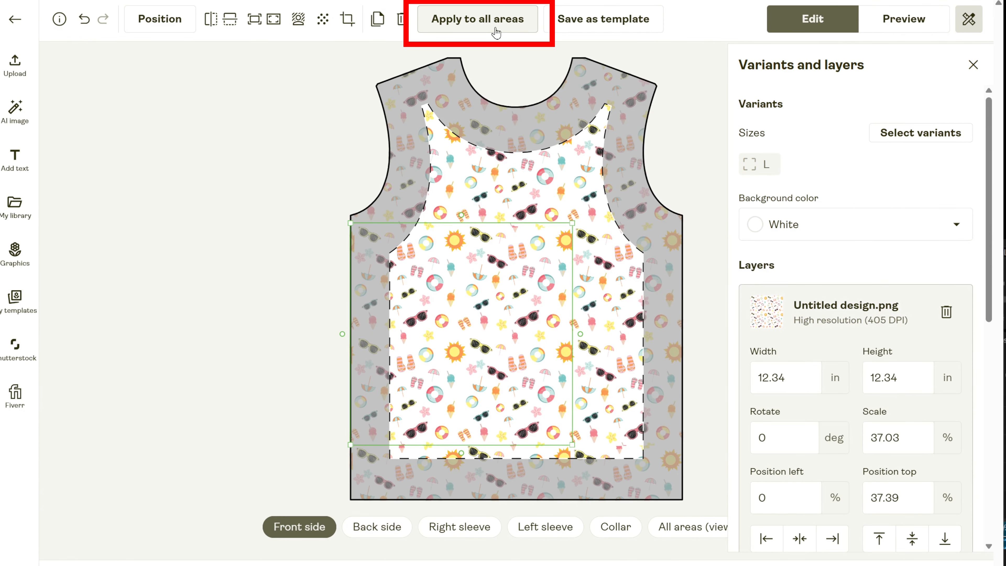
# - Apply the front pattern to all print areas of the jersey and check the back side, collar and all-areas view
pyautogui.click(491, 24)
pyautogui.click(380, 531)
pyautogui.click(616, 528)
pyautogui.click(694, 533)
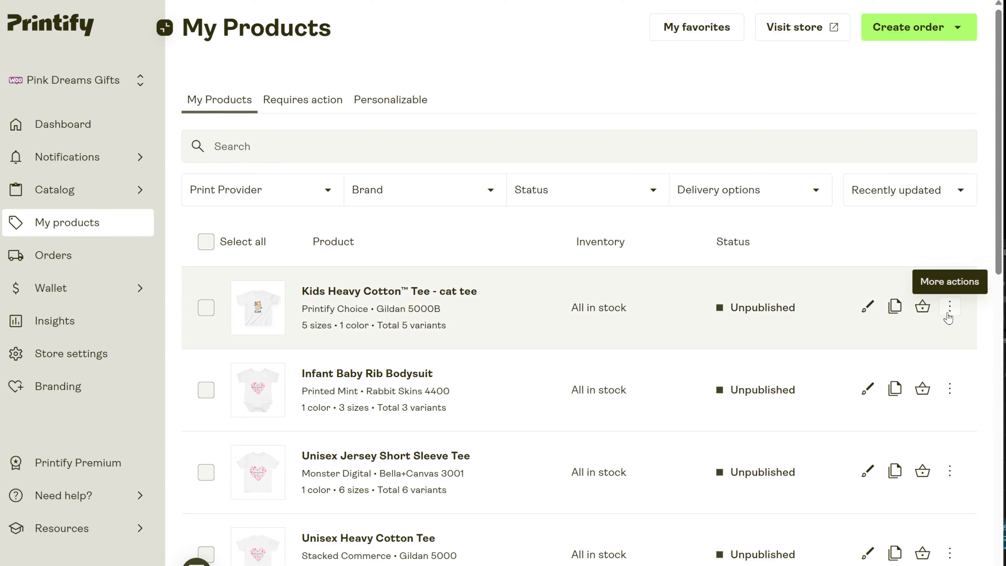
# - Start replacing the cat tee product and browse the alternative print providers, limiting the list to those in stock
pyautogui.click(947, 314)
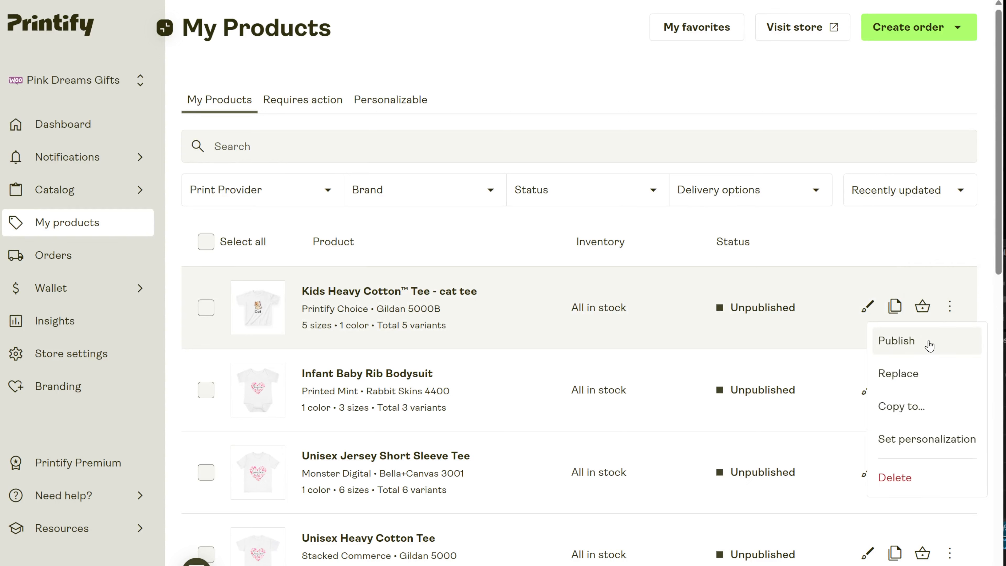
pyautogui.click(914, 384)
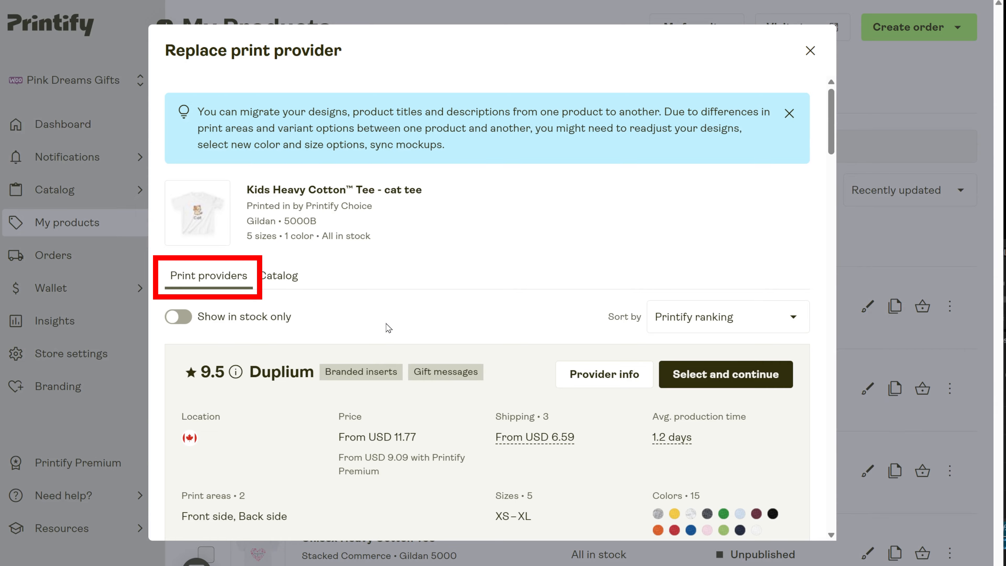
pyautogui.scroll(-20, 388, 328)
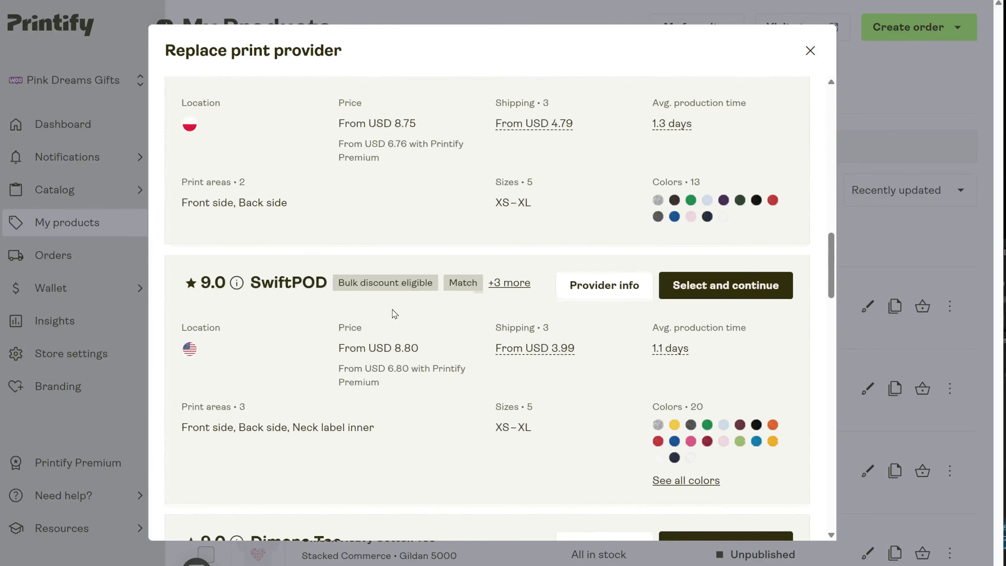
pyautogui.scroll(-15, 395, 314)
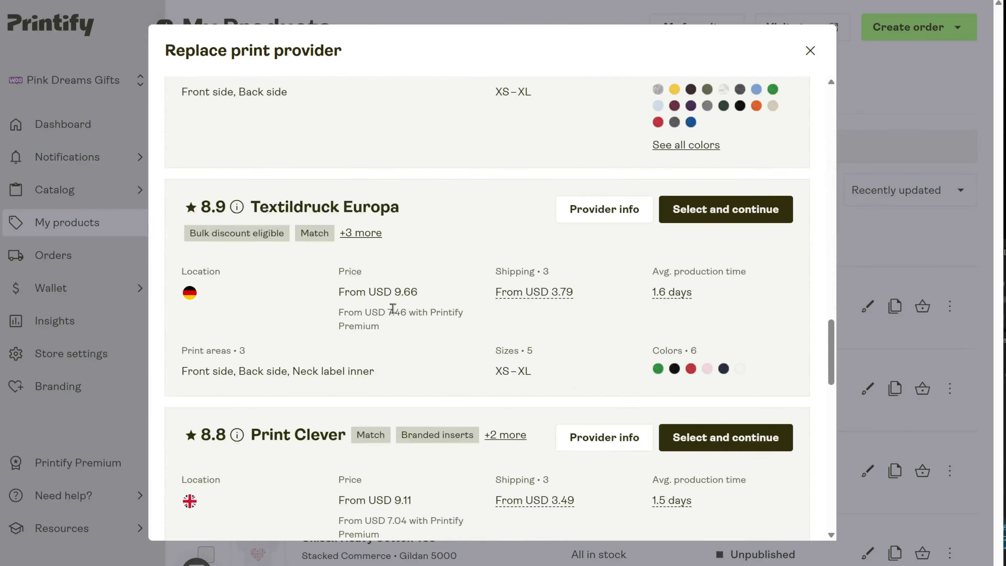
pyautogui.scroll(10, 393, 308)
pyautogui.scroll(10, 394, 309)
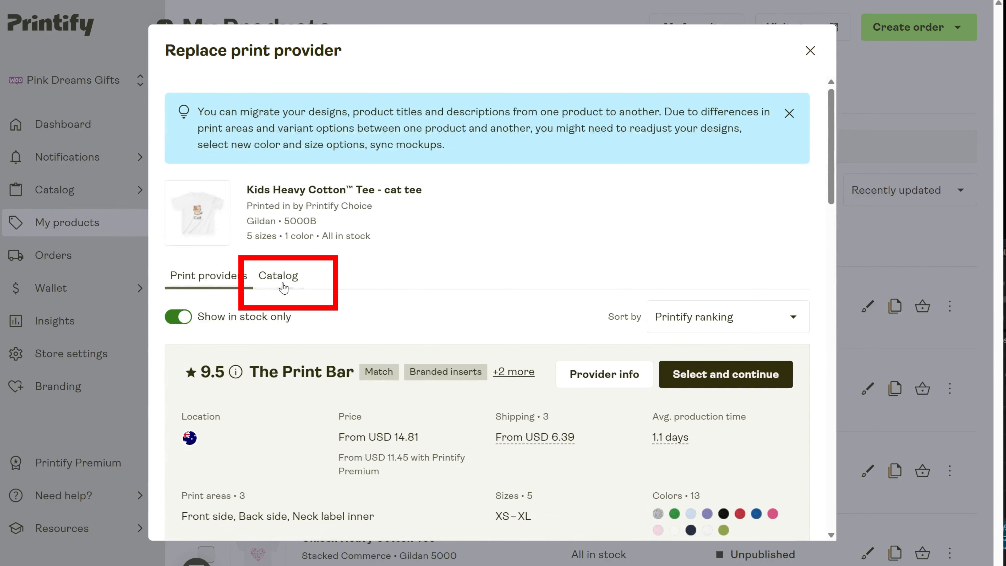
# - Choose Ceramic Mug, (11oz, 15oz) from the Home & Living mugs as the replacement product, with District Photo as provider
pyautogui.click(277, 275)
pyautogui.scroll(-8, 594, 355)
pyautogui.scroll(-1, 598, 354)
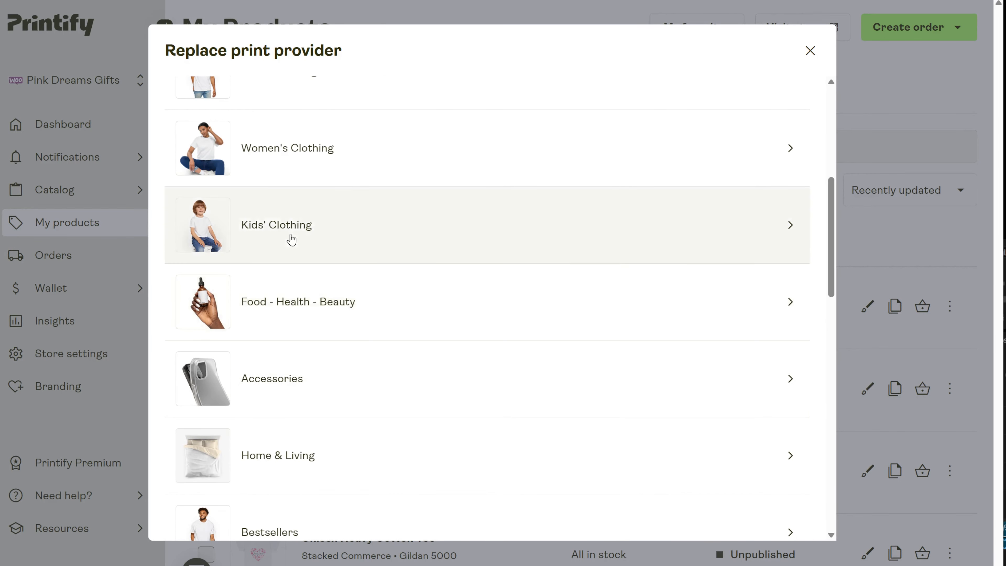
pyautogui.scroll(-2, 348, 364)
pyautogui.click(359, 389)
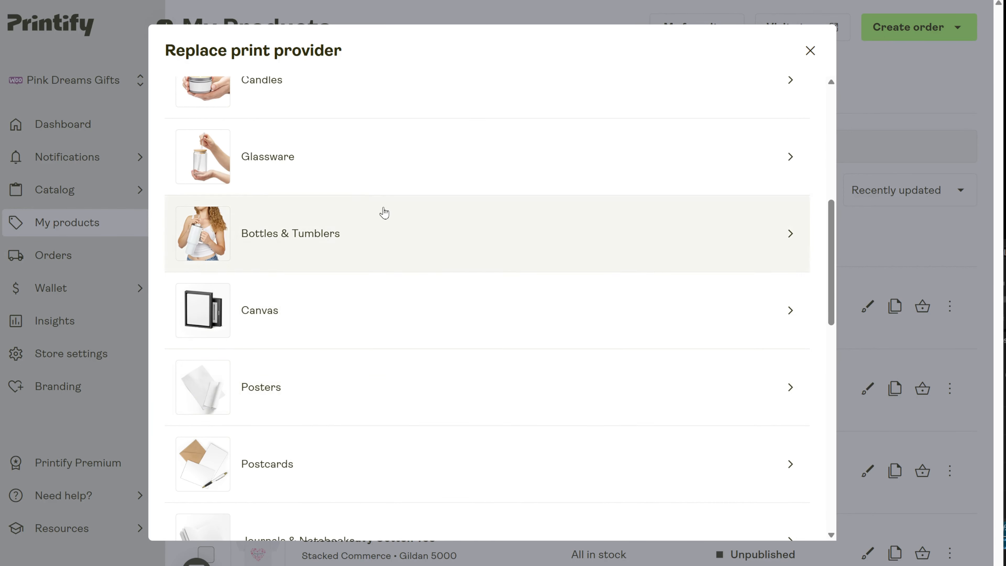
pyautogui.scroll(2, 354, 175)
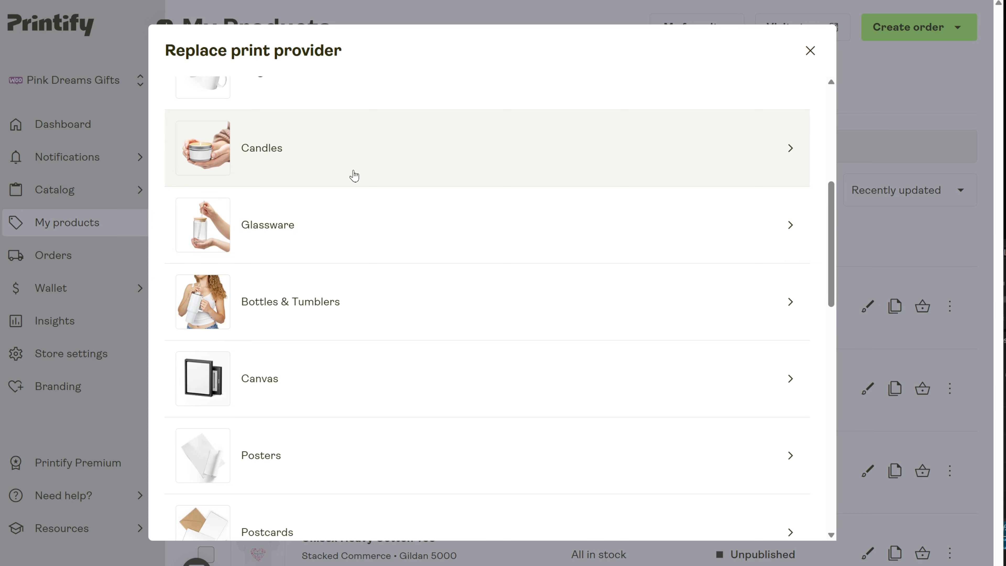
pyautogui.scroll(2, 354, 175)
pyautogui.click(348, 175)
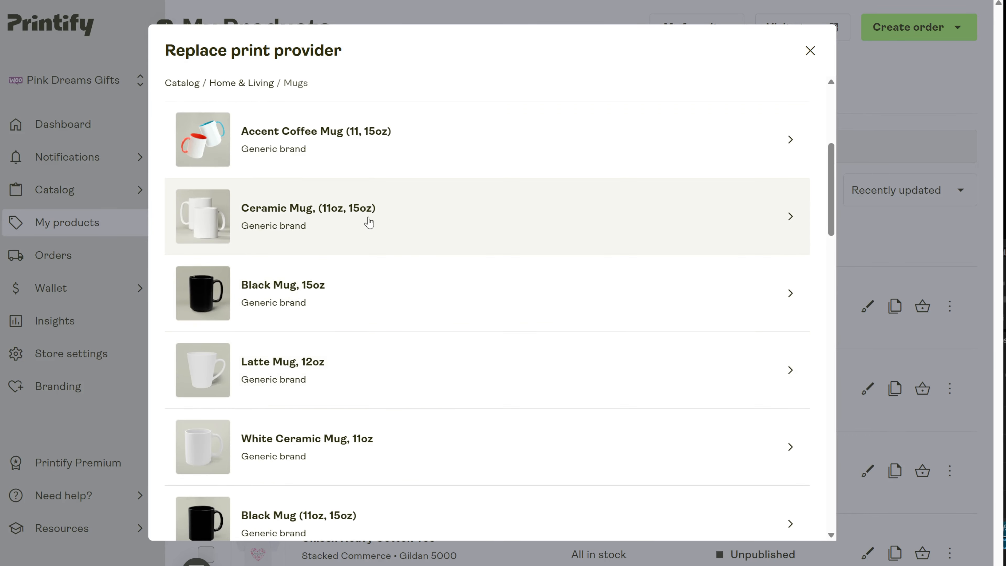
pyautogui.click(369, 223)
pyautogui.click(752, 359)
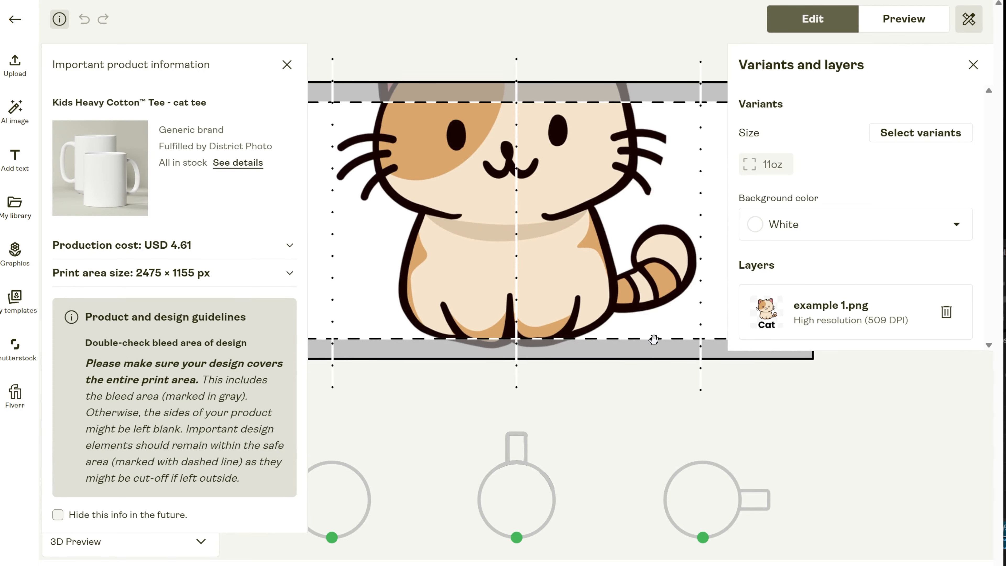
# - Shrink the cat design to about 2.68 × 3.25 in and position it between the mug template's first two dotted vertical guides
pyautogui.moveTo(647, 191); pyautogui.dragTo(502, 317)
pyautogui.click(293, 71)
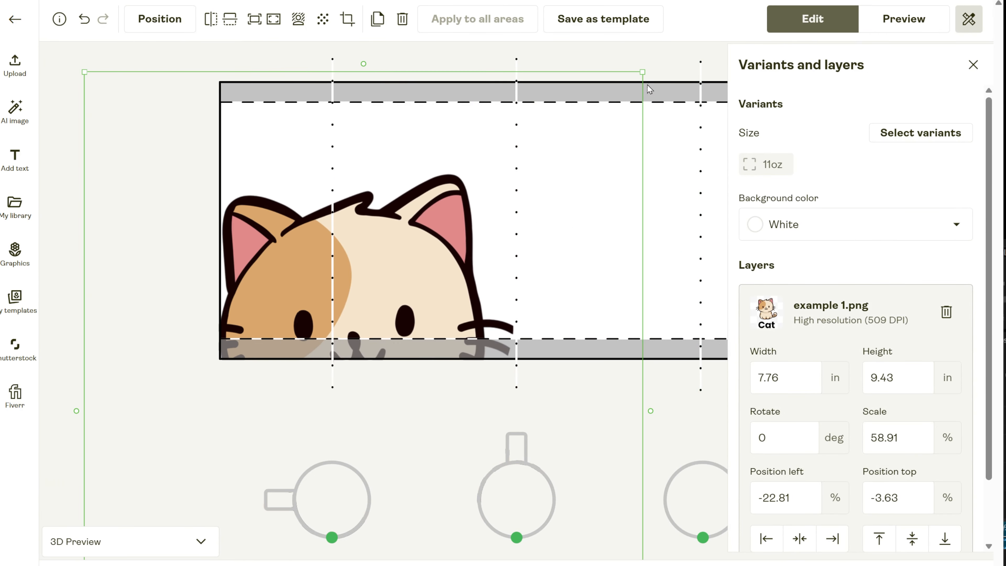
pyautogui.moveTo(642, 73); pyautogui.dragTo(460, 294)
pyautogui.moveTo(385, 306); pyautogui.dragTo(582, 154)
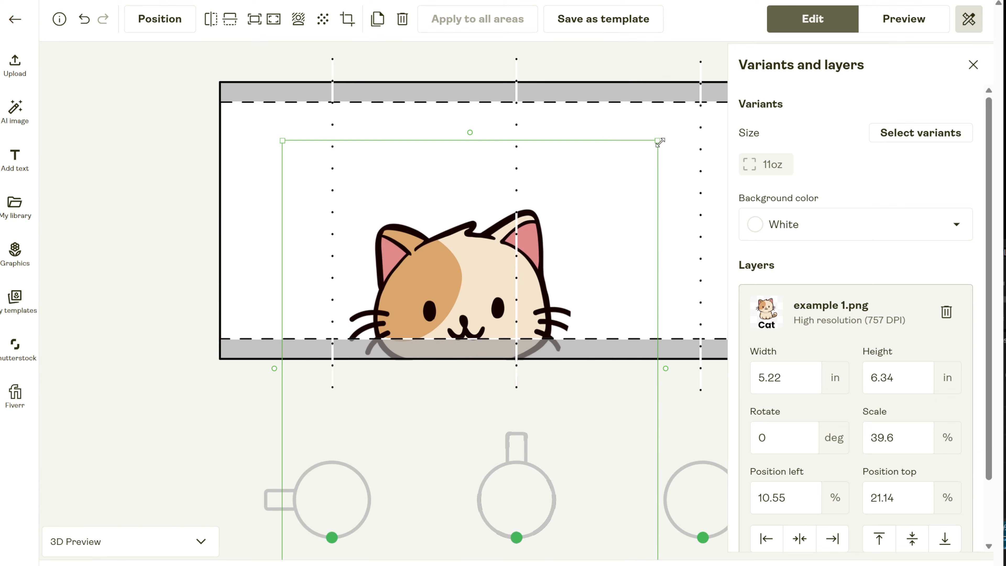
pyautogui.moveTo(660, 142); pyautogui.dragTo(401, 294)
pyautogui.moveTo(382, 416); pyautogui.dragTo(432, 153)
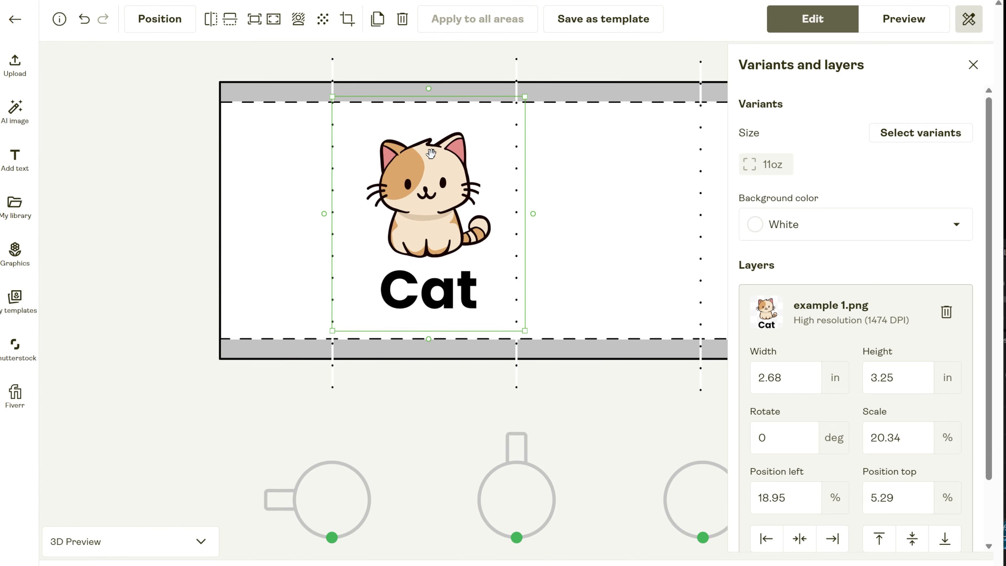
pyautogui.click(361, 501)
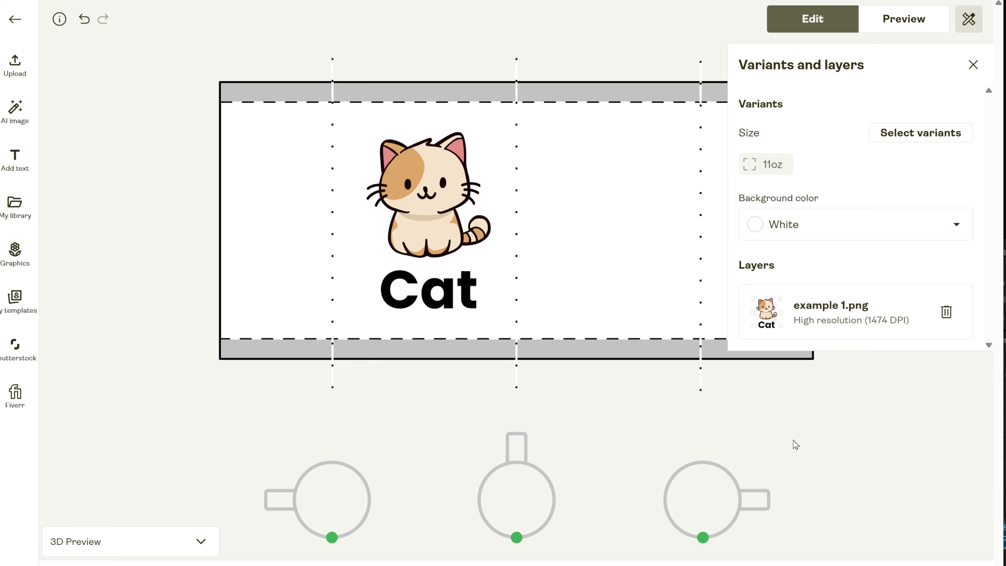
# - Preview the front mockup of the mug with the cat design
pyautogui.click(969, 19)
pyautogui.click(969, 19)
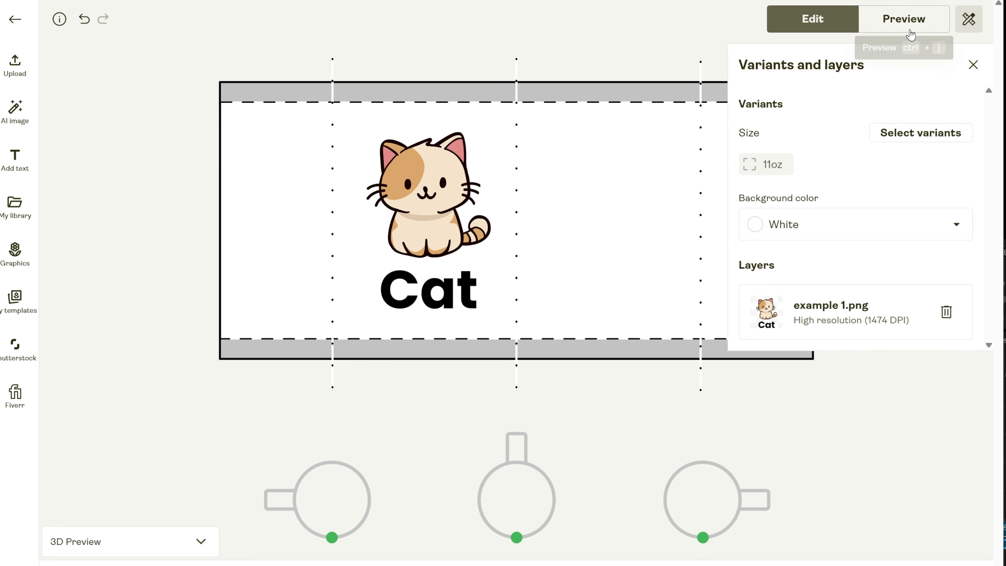
pyautogui.click(888, 30)
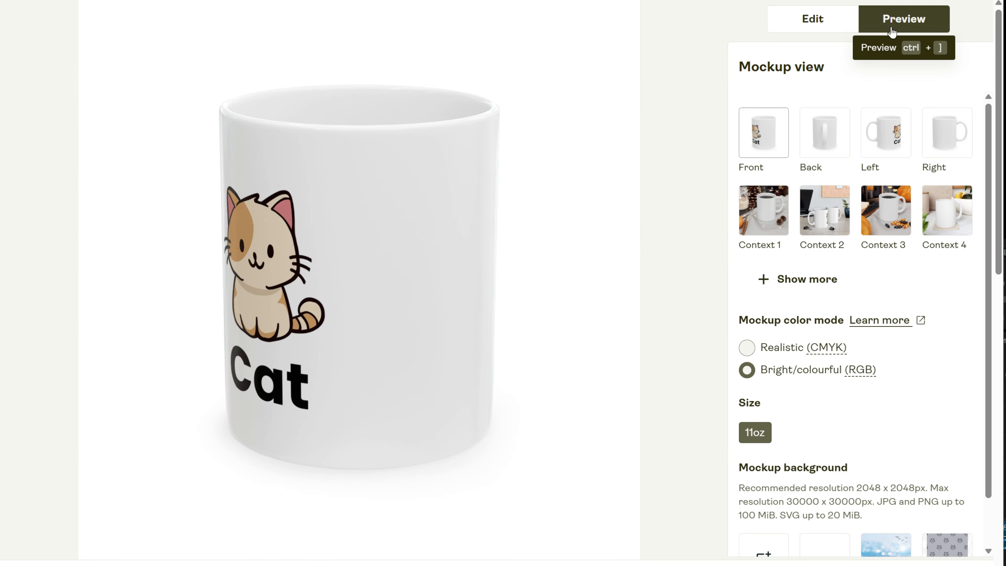
# - Move the cat design further left on the mug template and check it in the Left mockup
pyautogui.click(797, 22)
pyautogui.moveTo(455, 242); pyautogui.dragTo(359, 239)
pyautogui.click(885, 22)
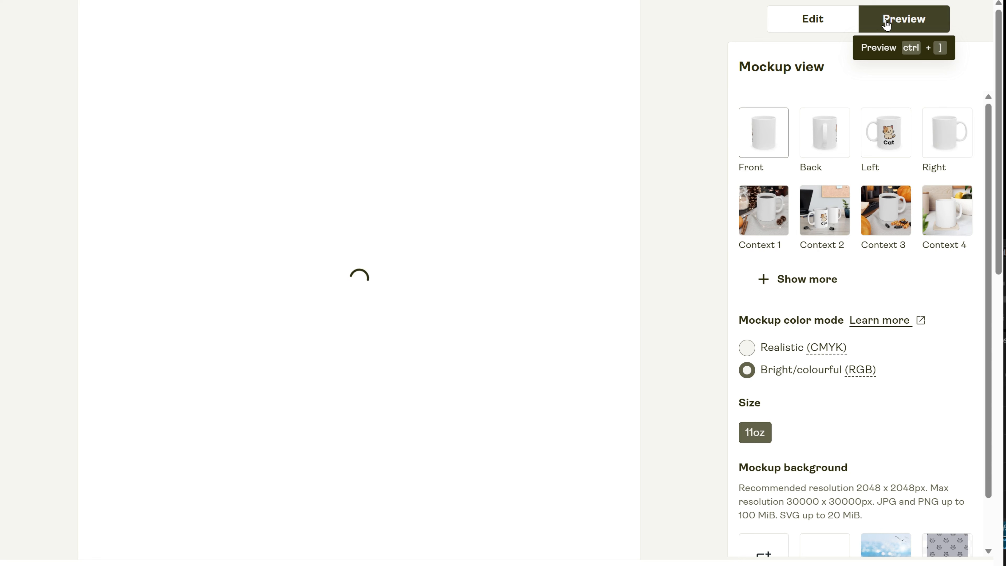
pyautogui.click(892, 153)
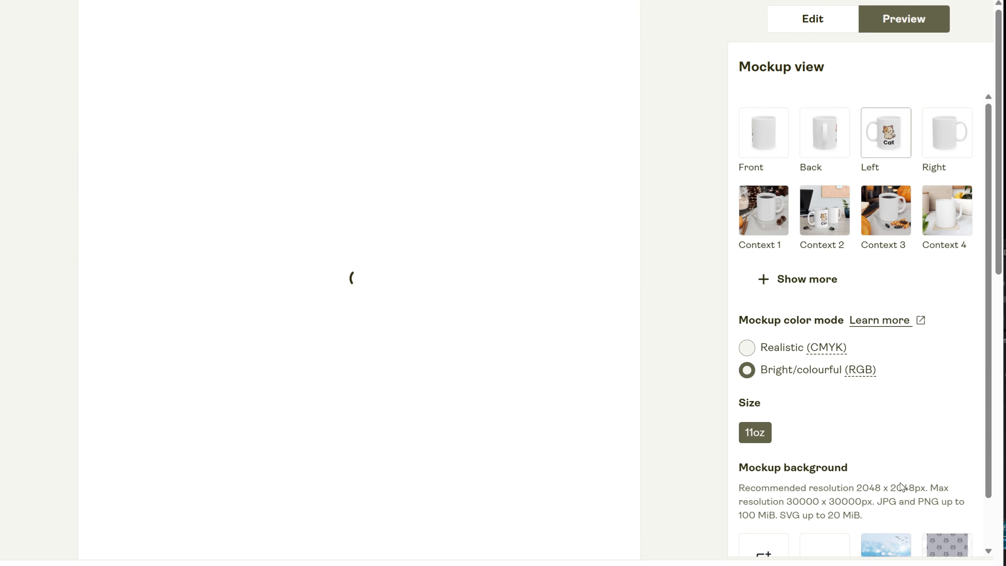
# - Retitle the replaced product's listing as "Mug - cat design"
pyautogui.scroll(-1, 885, 432)
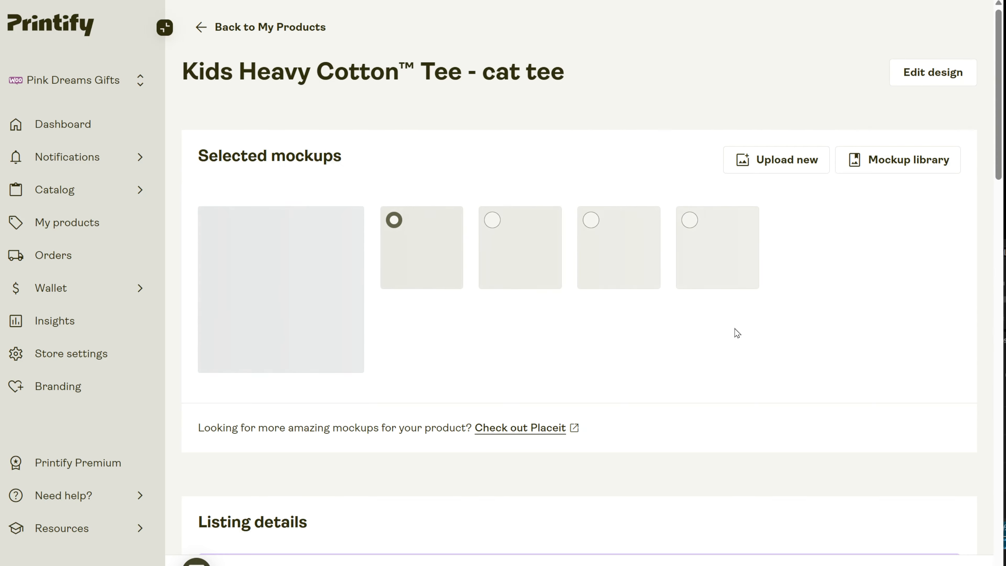
pyautogui.scroll(-10, 735, 330)
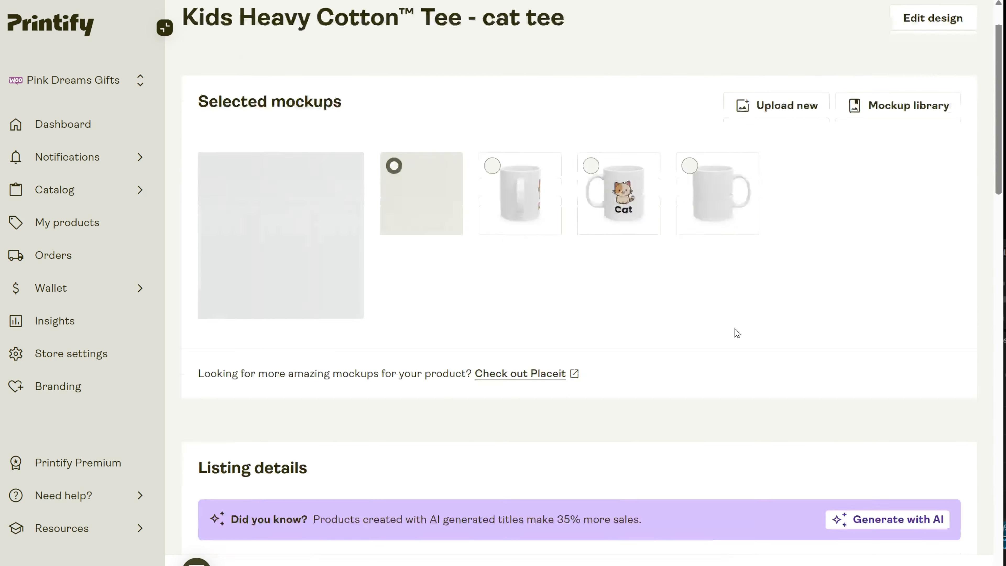
pyautogui.moveTo(379, 146); pyautogui.dragTo(202, 145)
pyautogui.click(230, 145)
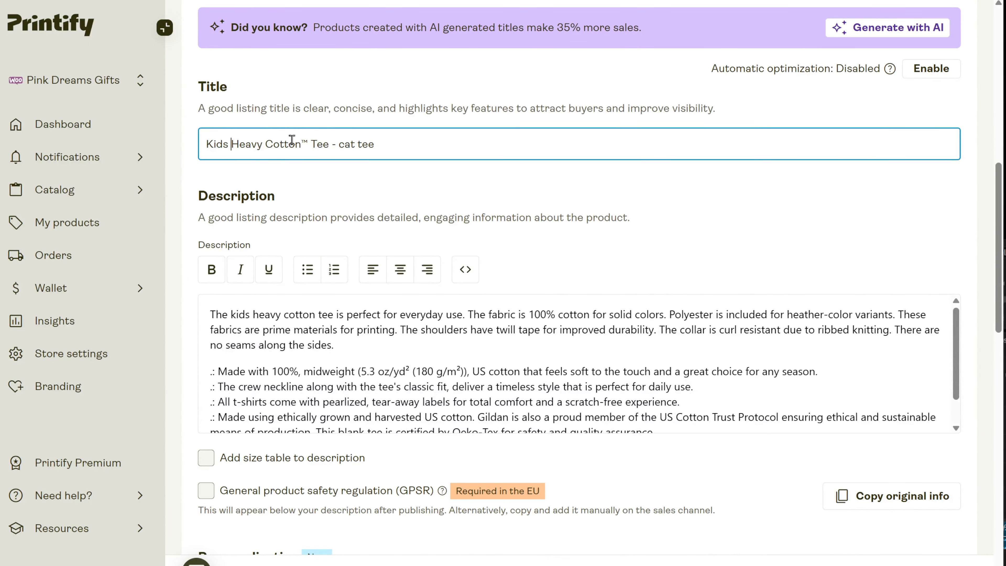
pyautogui.moveTo(324, 143); pyautogui.dragTo(224, 145)
pyautogui.click(329, 145)
pyautogui.moveTo(329, 145); pyautogui.dragTo(206, 144)
pyautogui.write('Mug - cat ')
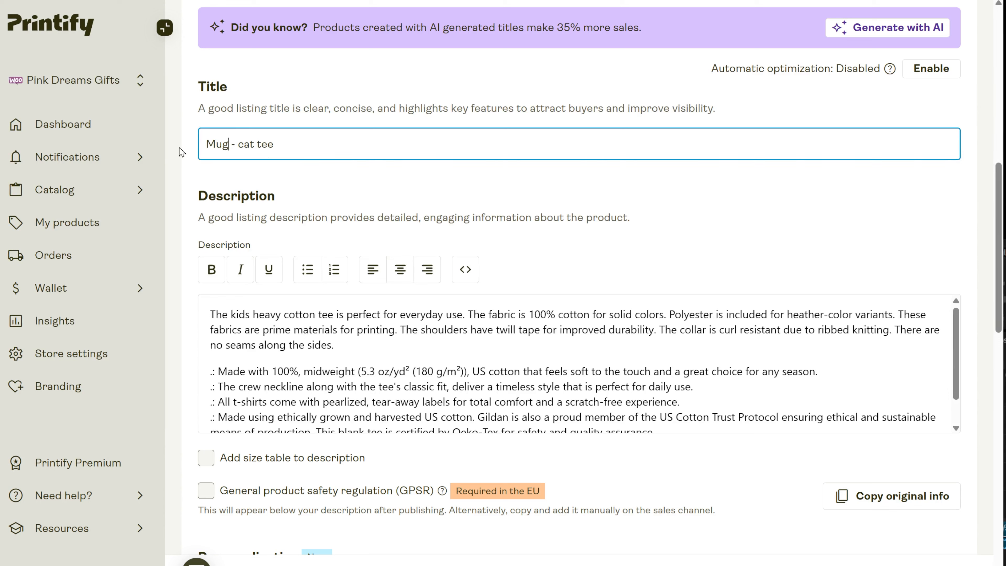
pyautogui.write('design')
# - Review the kids tee description in the listing details and select its whole text for replacement
pyautogui.scroll(-1, 453, 369)
pyautogui.scroll(1, 396, 357)
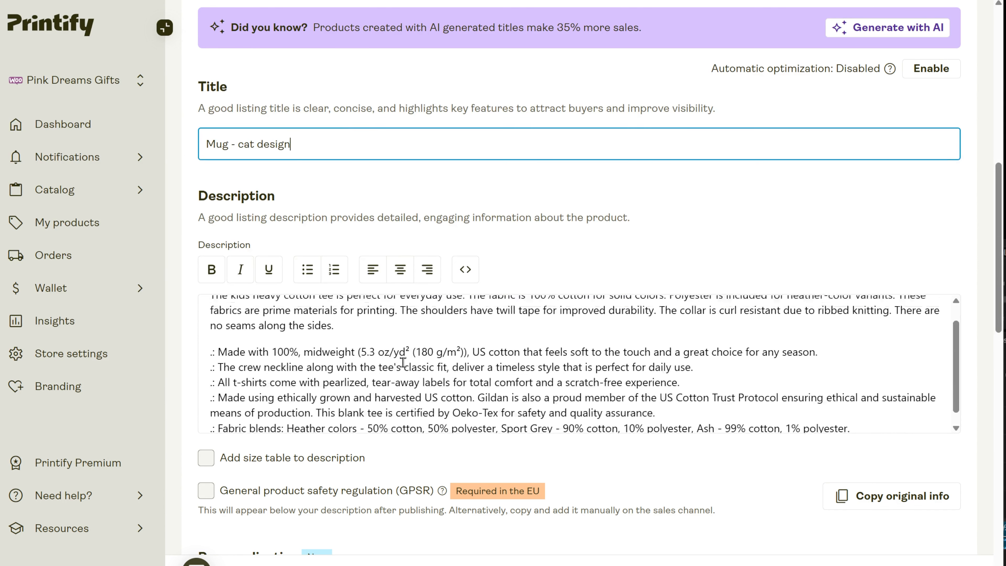
pyautogui.moveTo(212, 313); pyautogui.dragTo(398, 347)
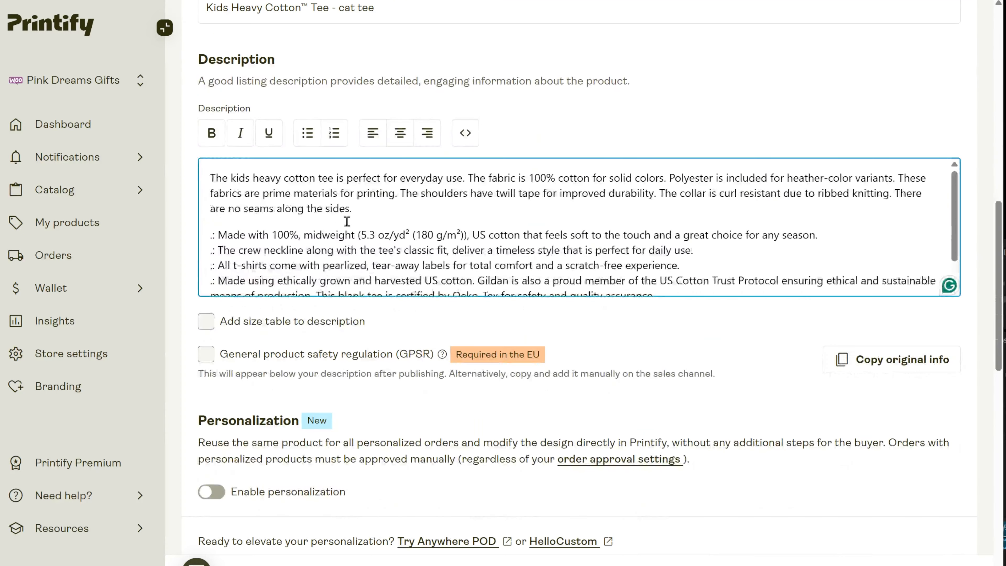
pyautogui.moveTo(214, 174); pyautogui.dragTo(854, 383)
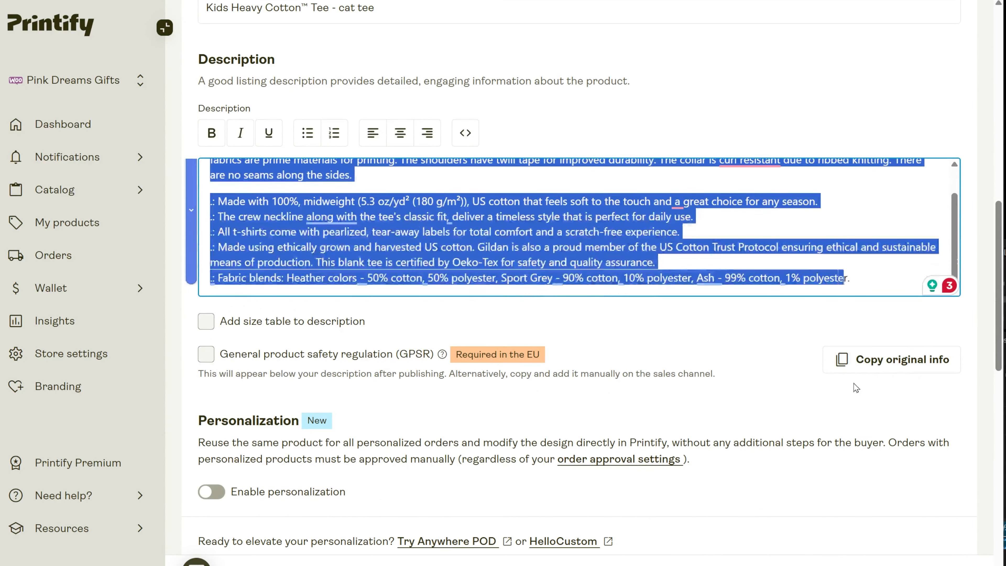
pyautogui.write('T')
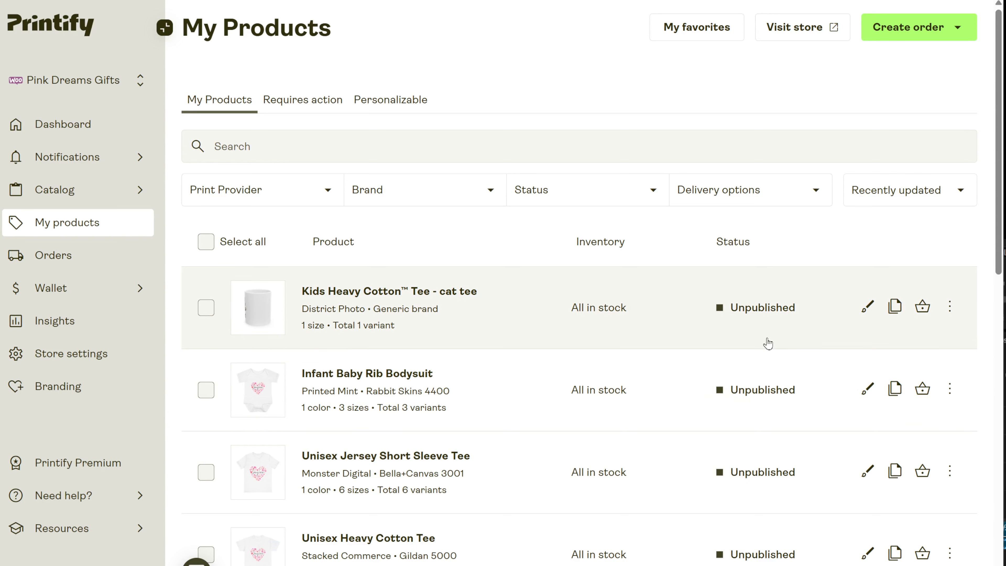
# - Copy the single product Kids Heavy Cotton™ Tee - cat tee to the WooCommerce store
pyautogui.click(951, 307)
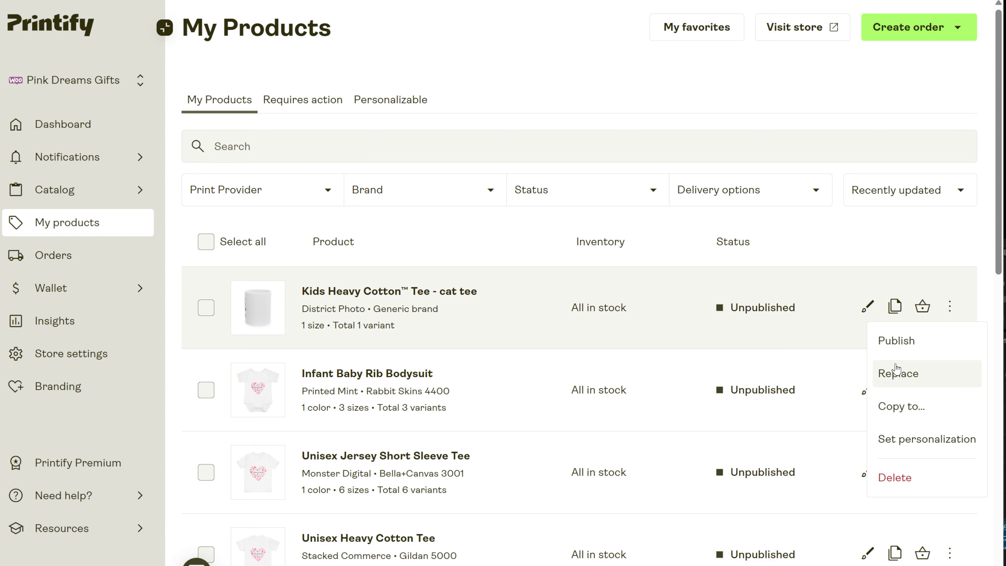
pyautogui.click(898, 409)
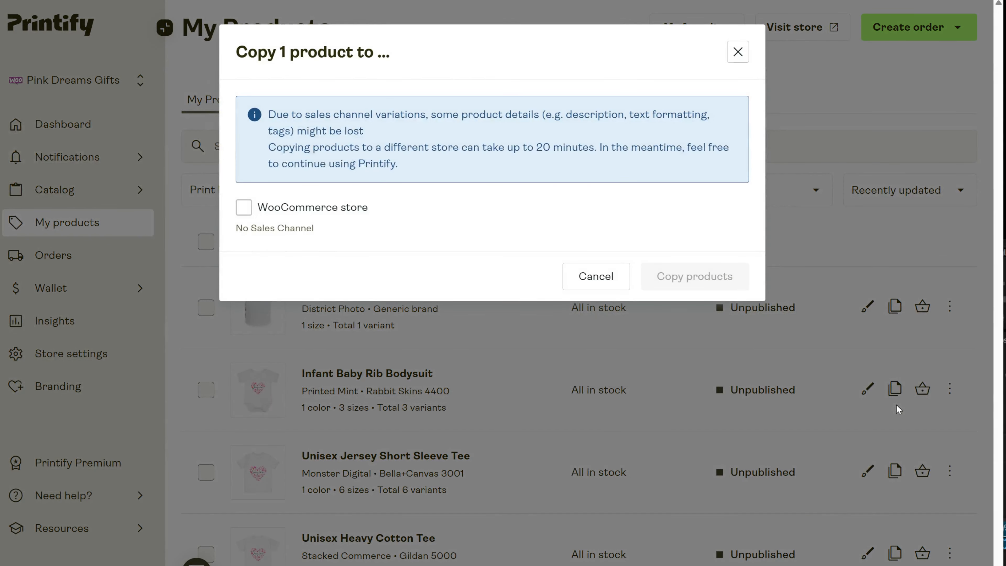
pyautogui.click(244, 208)
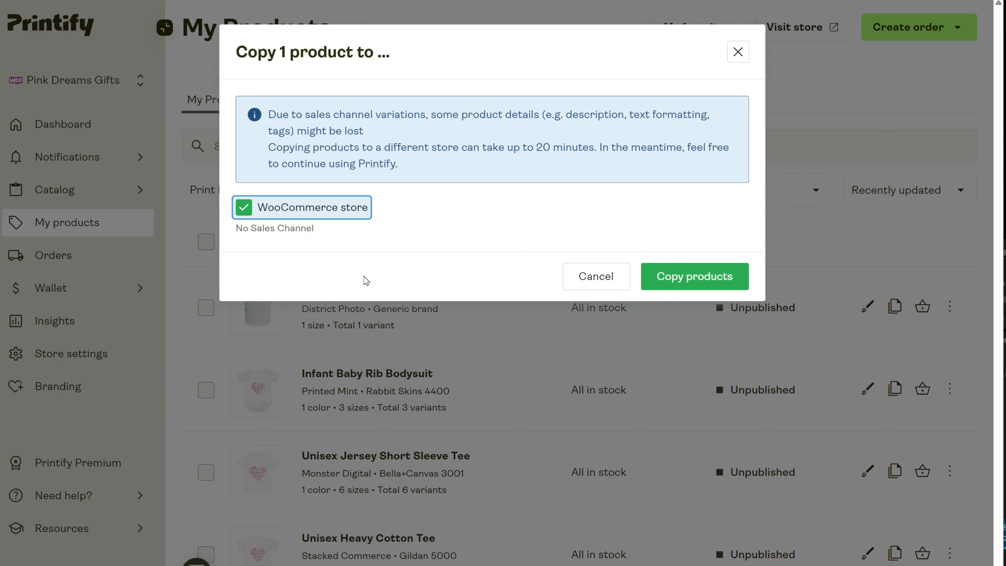
pyautogui.click(730, 278)
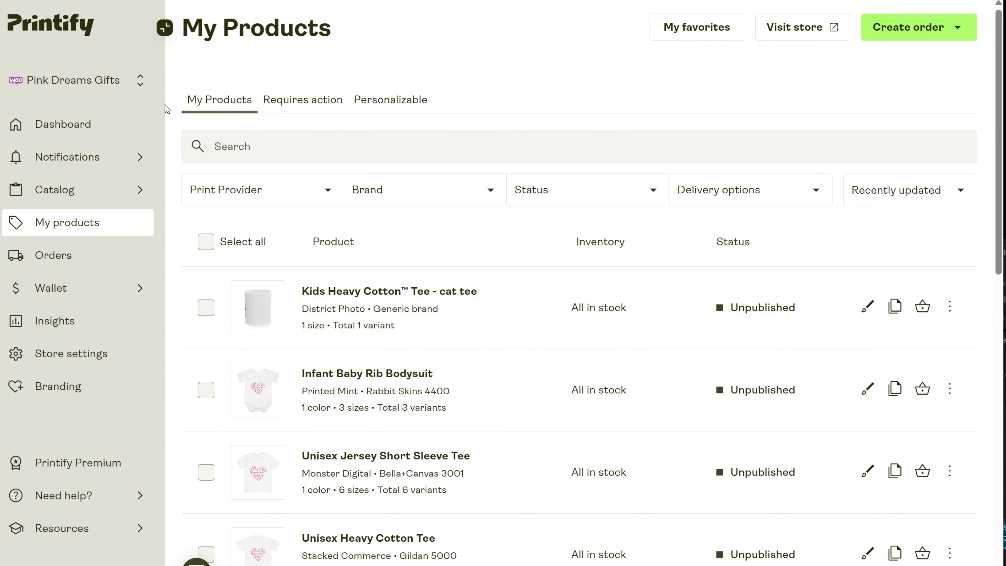
# - Switch to the WooCommerce store, view its product list and open the actions available for the copied cat tee product
pyautogui.click(104, 78)
pyautogui.click(254, 139)
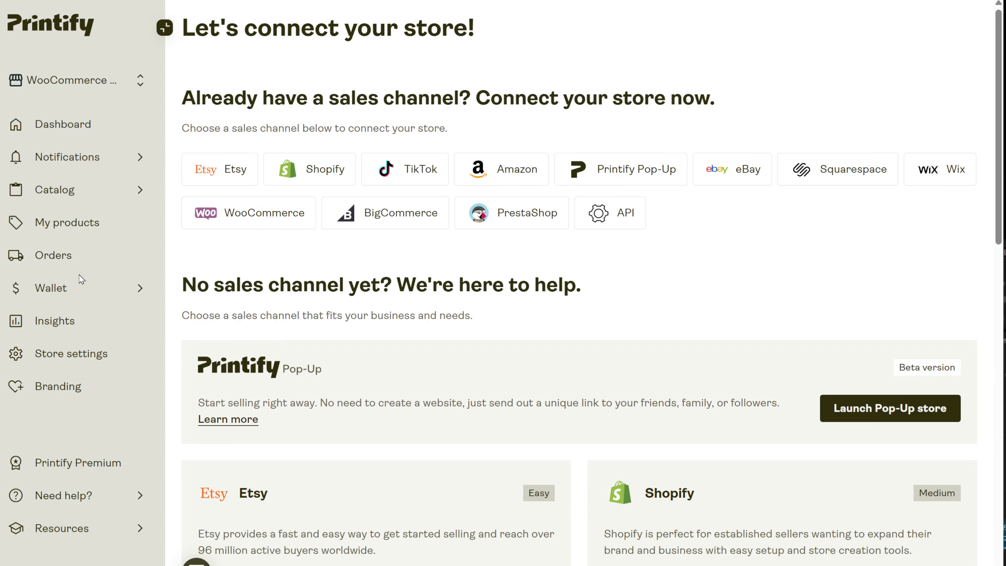
pyautogui.click(94, 229)
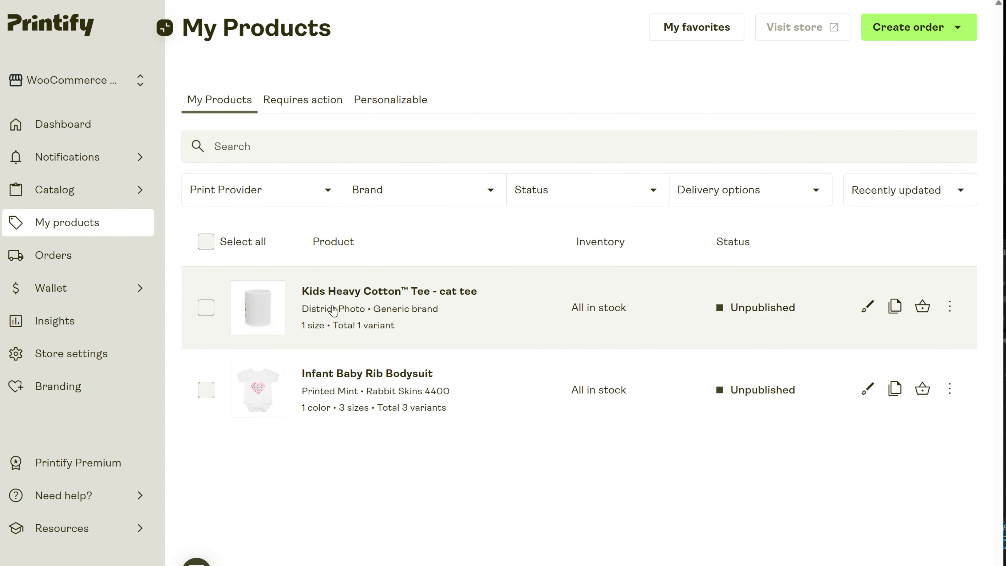
pyautogui.click(950, 306)
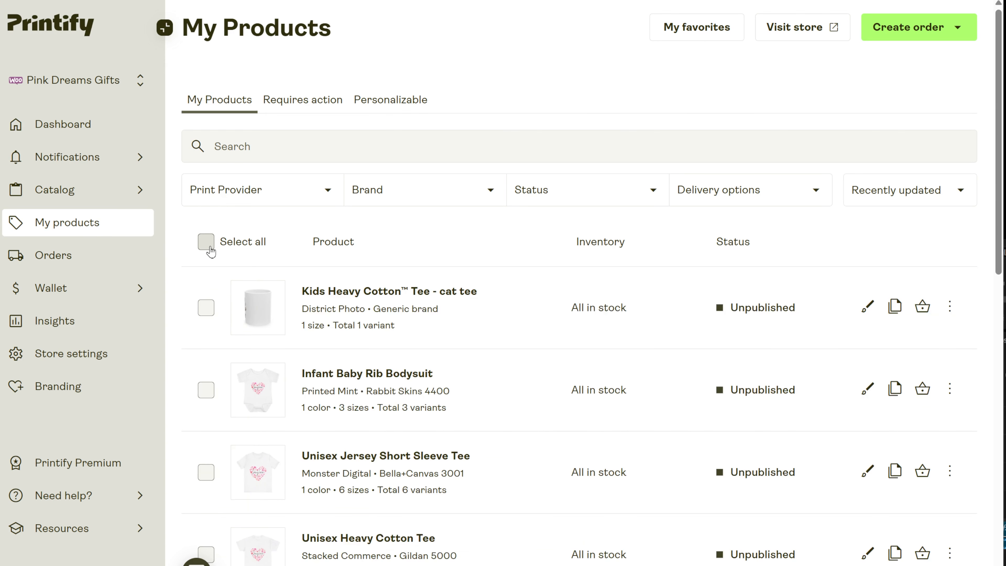
# - Select all products in the Pink Dreams Gifts store and copy them together to the WooCommerce store
pyautogui.click(206, 242)
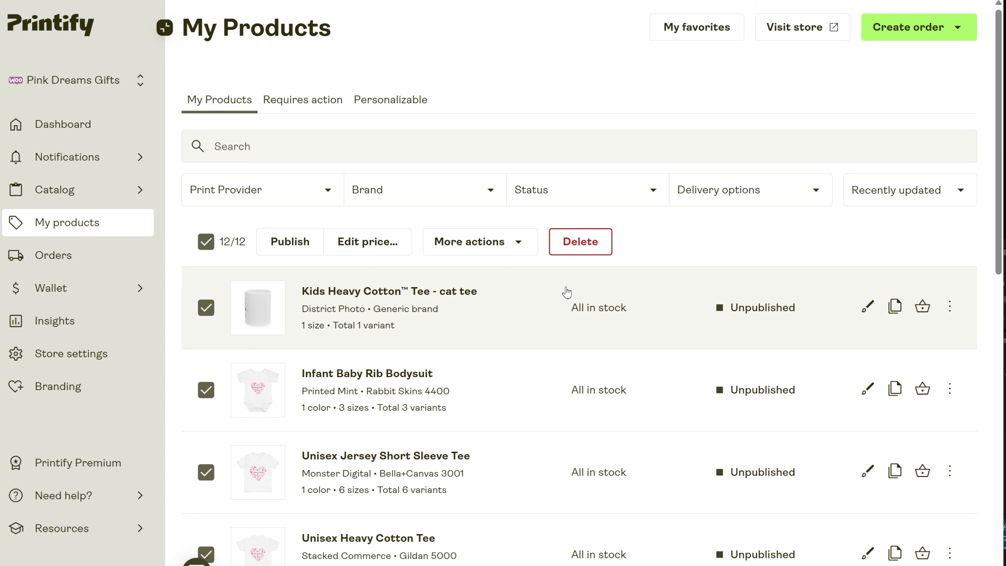
pyautogui.click(497, 249)
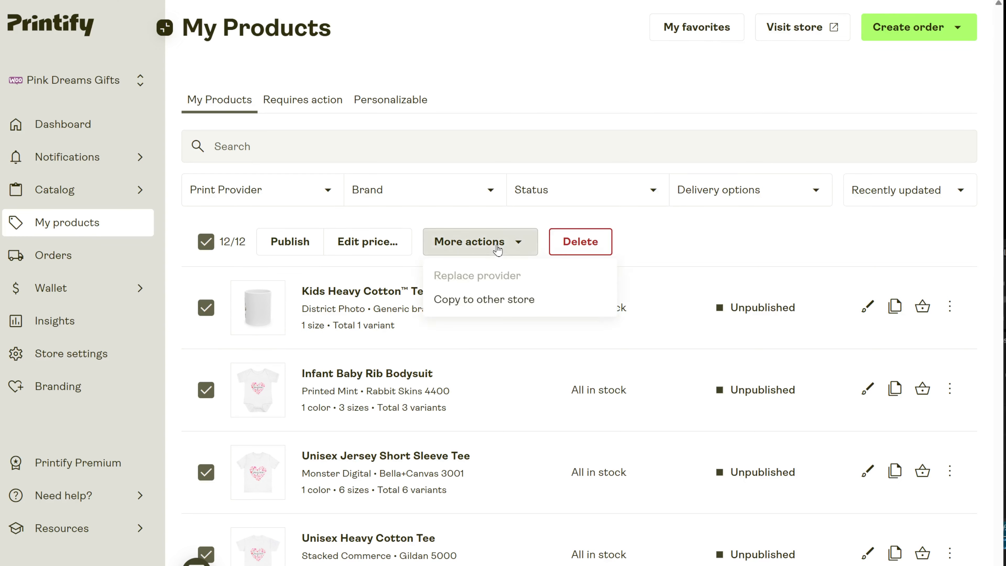
pyautogui.click(497, 302)
pyautogui.click(286, 216)
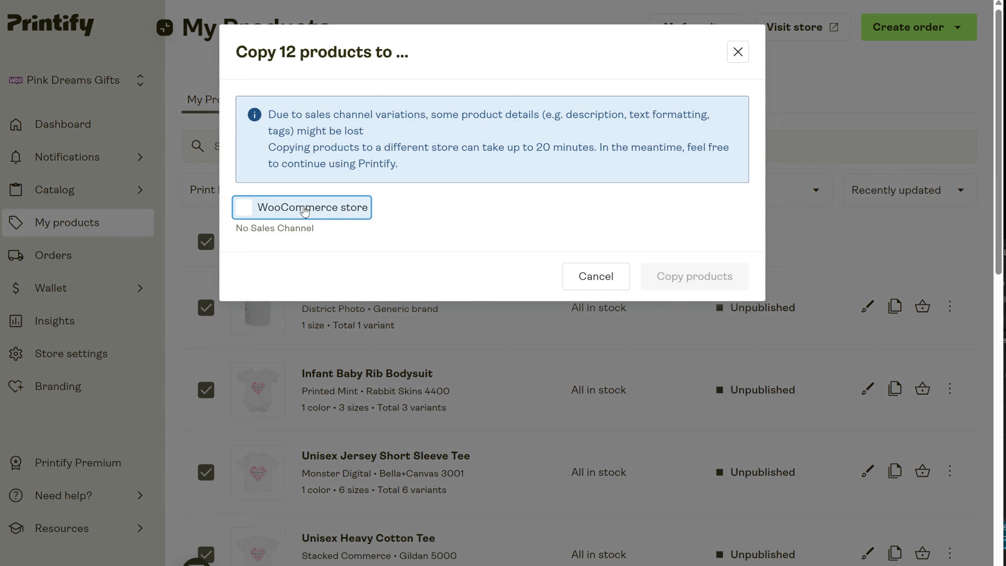
pyautogui.click(675, 287)
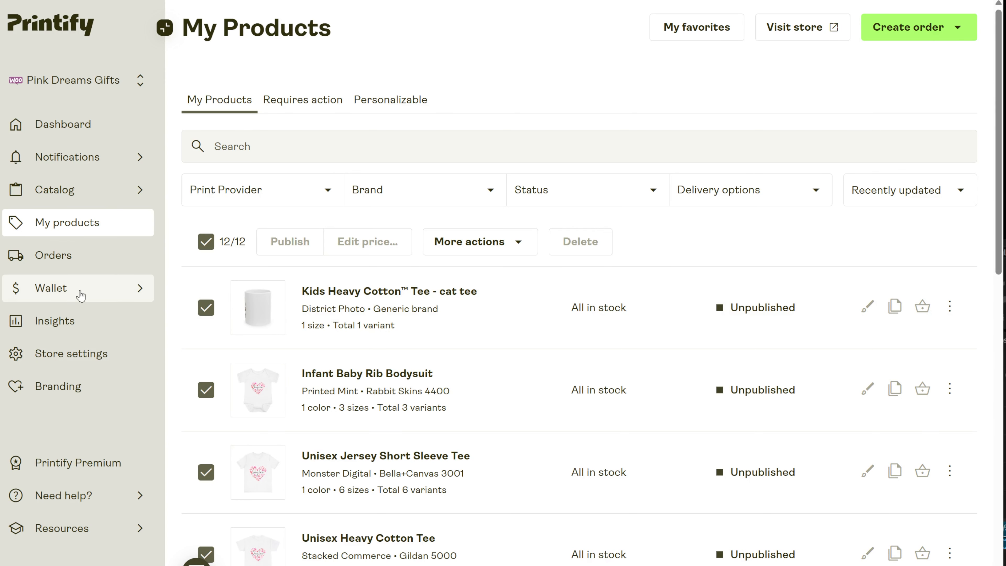
# - Switch to the WooCommerce store and open its product list to check the bulk-copied products
pyautogui.click(116, 86)
pyautogui.click(203, 129)
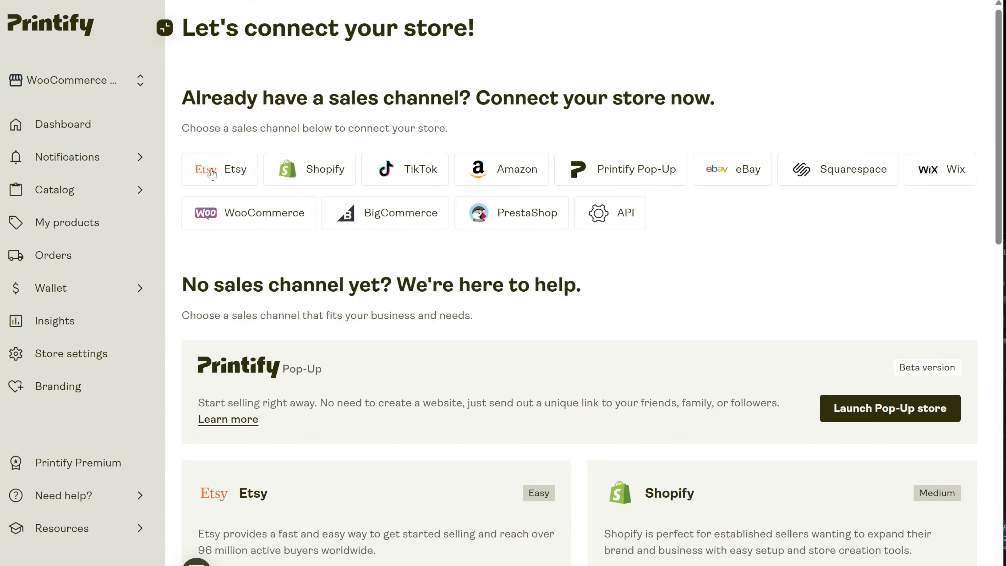
pyautogui.click(113, 233)
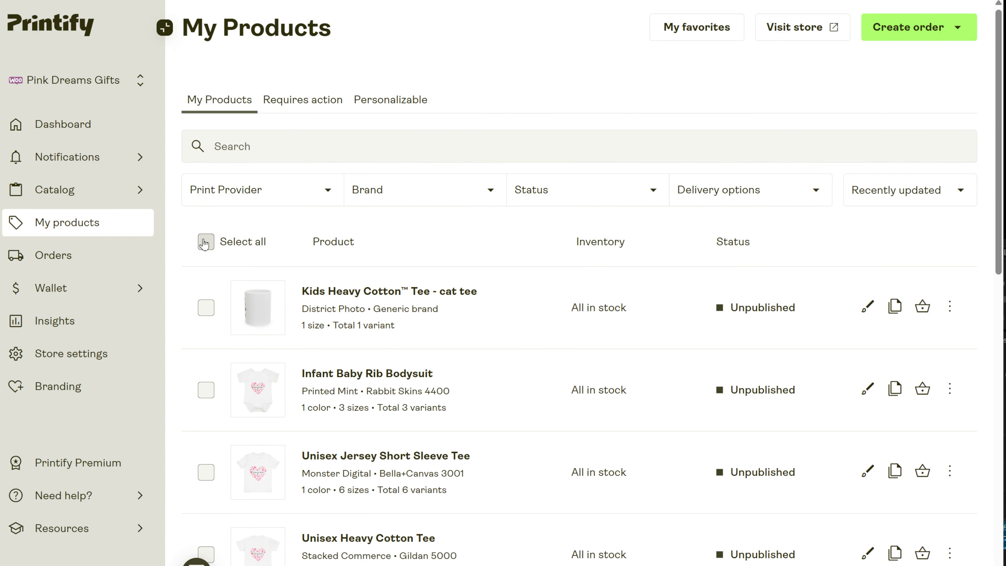
pyautogui.click(205, 242)
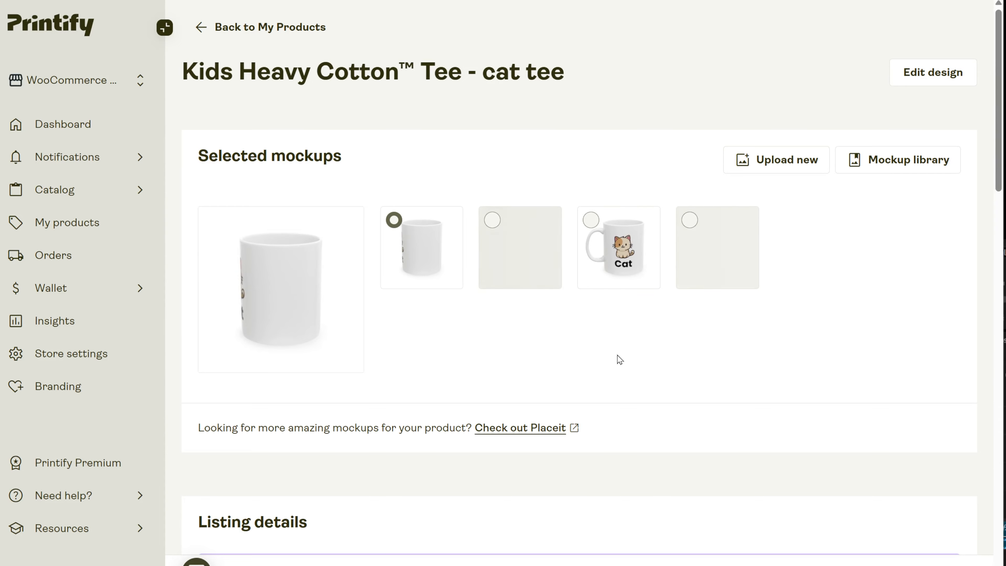
# - Look through the copied cat product's mockups, personalization and pricing details, and return to the store's product list
pyautogui.scroll(-5, 620, 359)
pyautogui.scroll(-15, 594, 353)
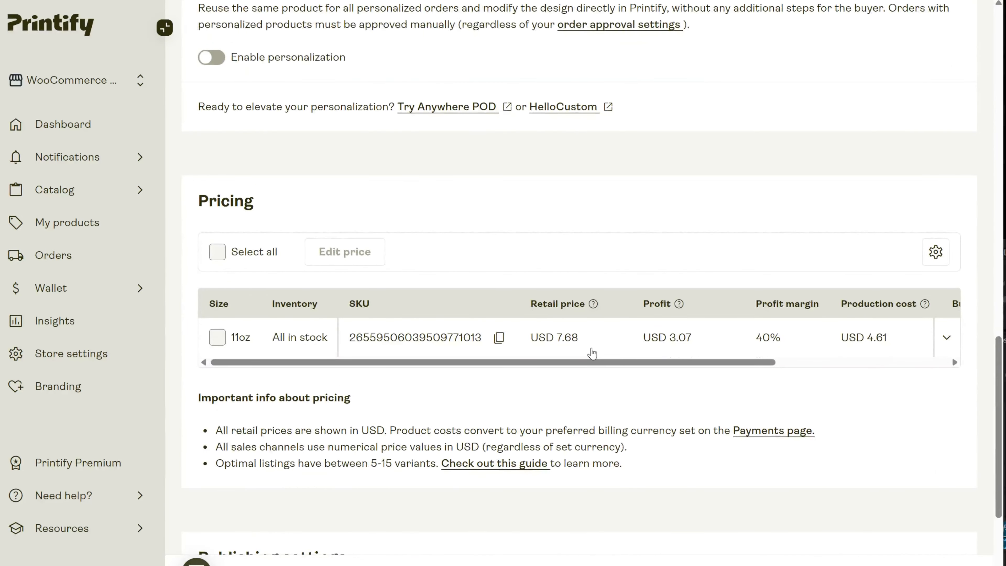
pyautogui.scroll(20, 592, 353)
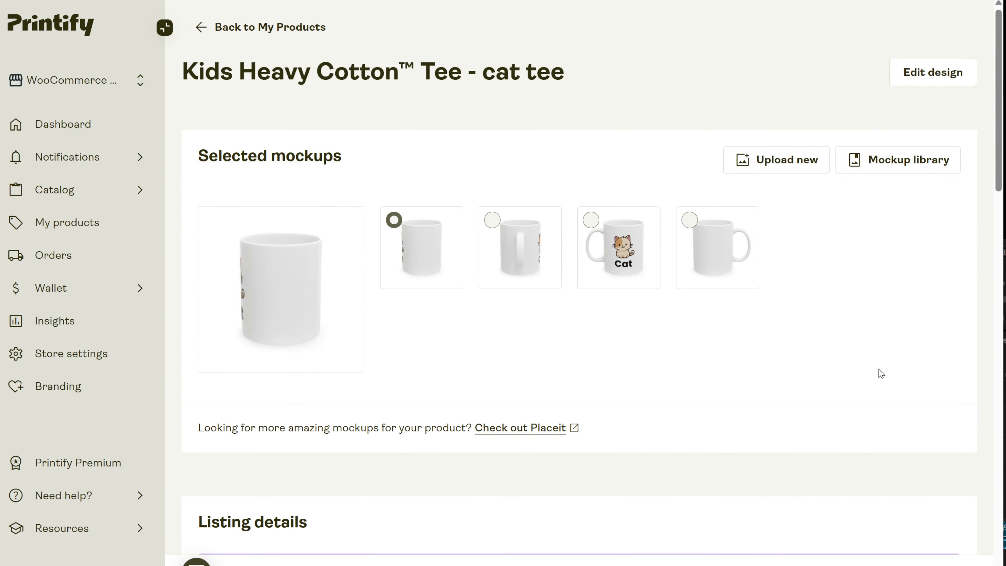
pyautogui.click(78, 219)
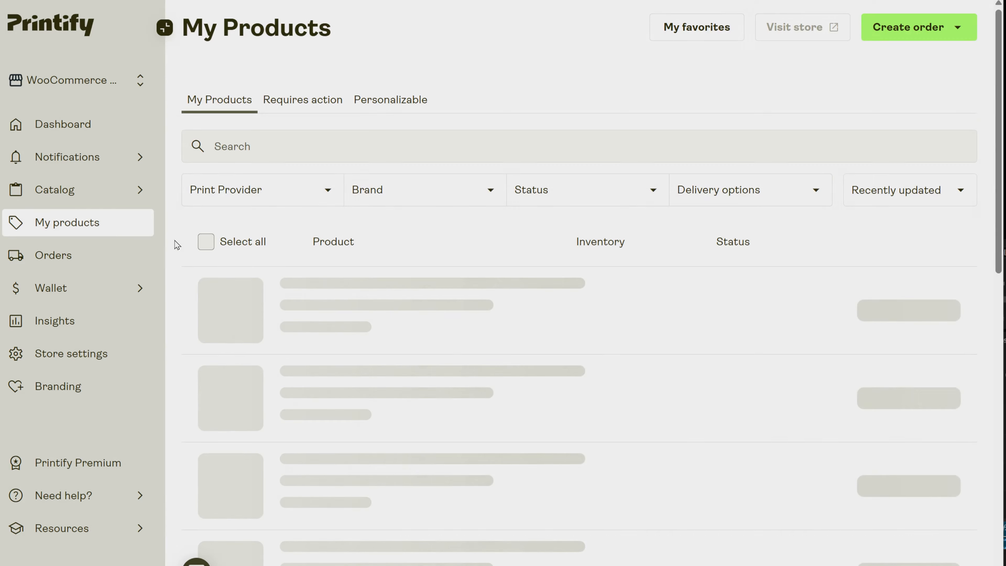